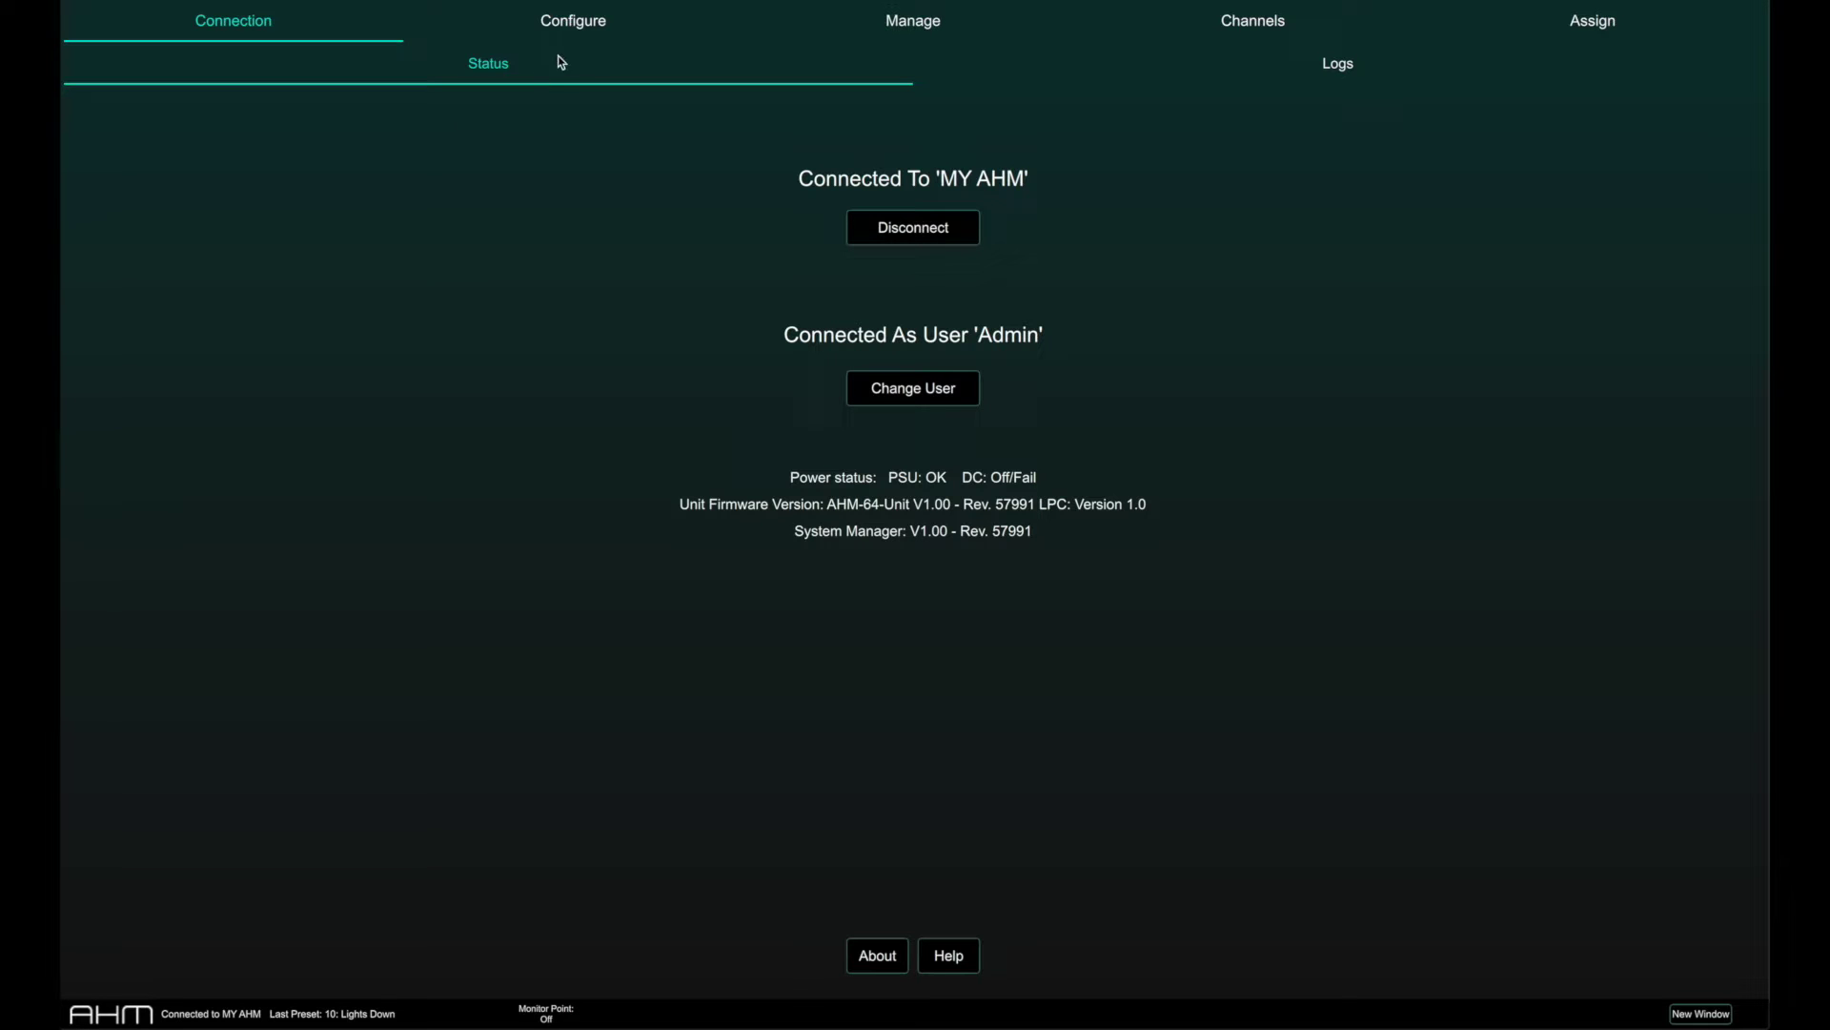
Open Configure > Controllers and show the IP8 controller slots and layout.
left_click(619, 23)
left_click(588, 66)
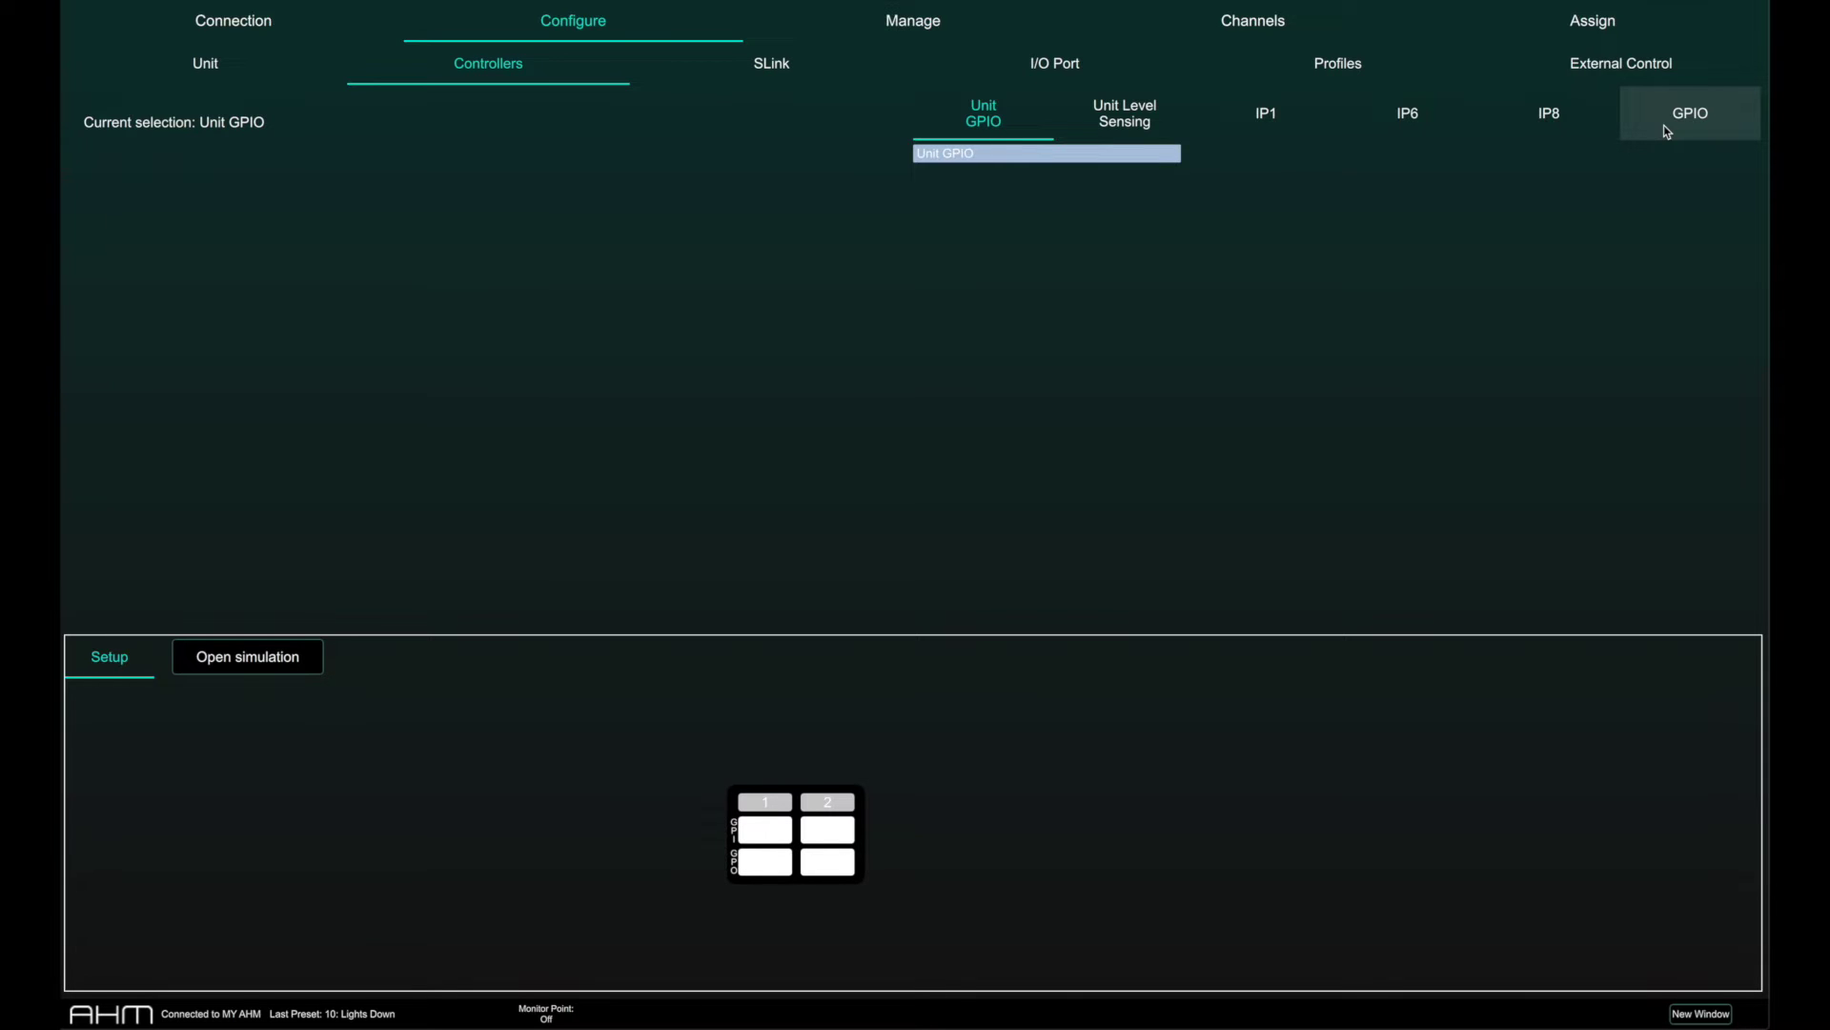
left_click(1602, 129)
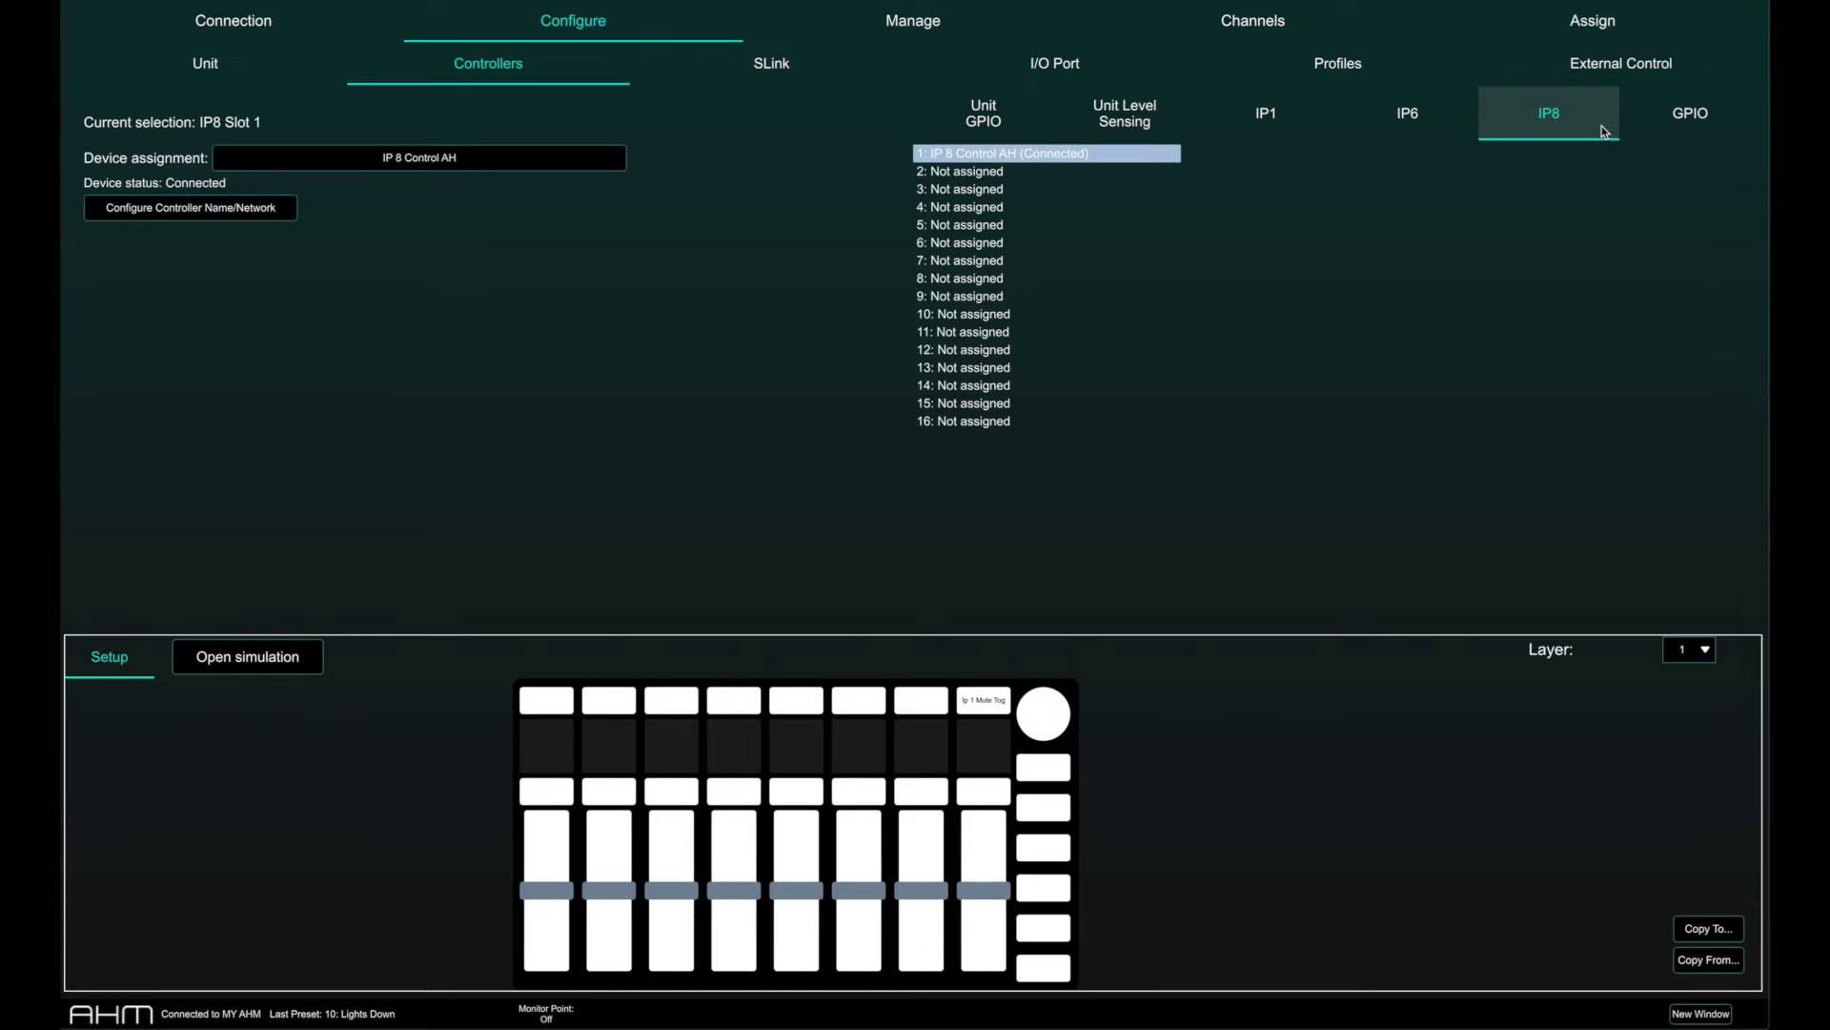
Assign IP8 slot 1 by IP address 192.168.1.73 and connect to it.
left_click(476, 158)
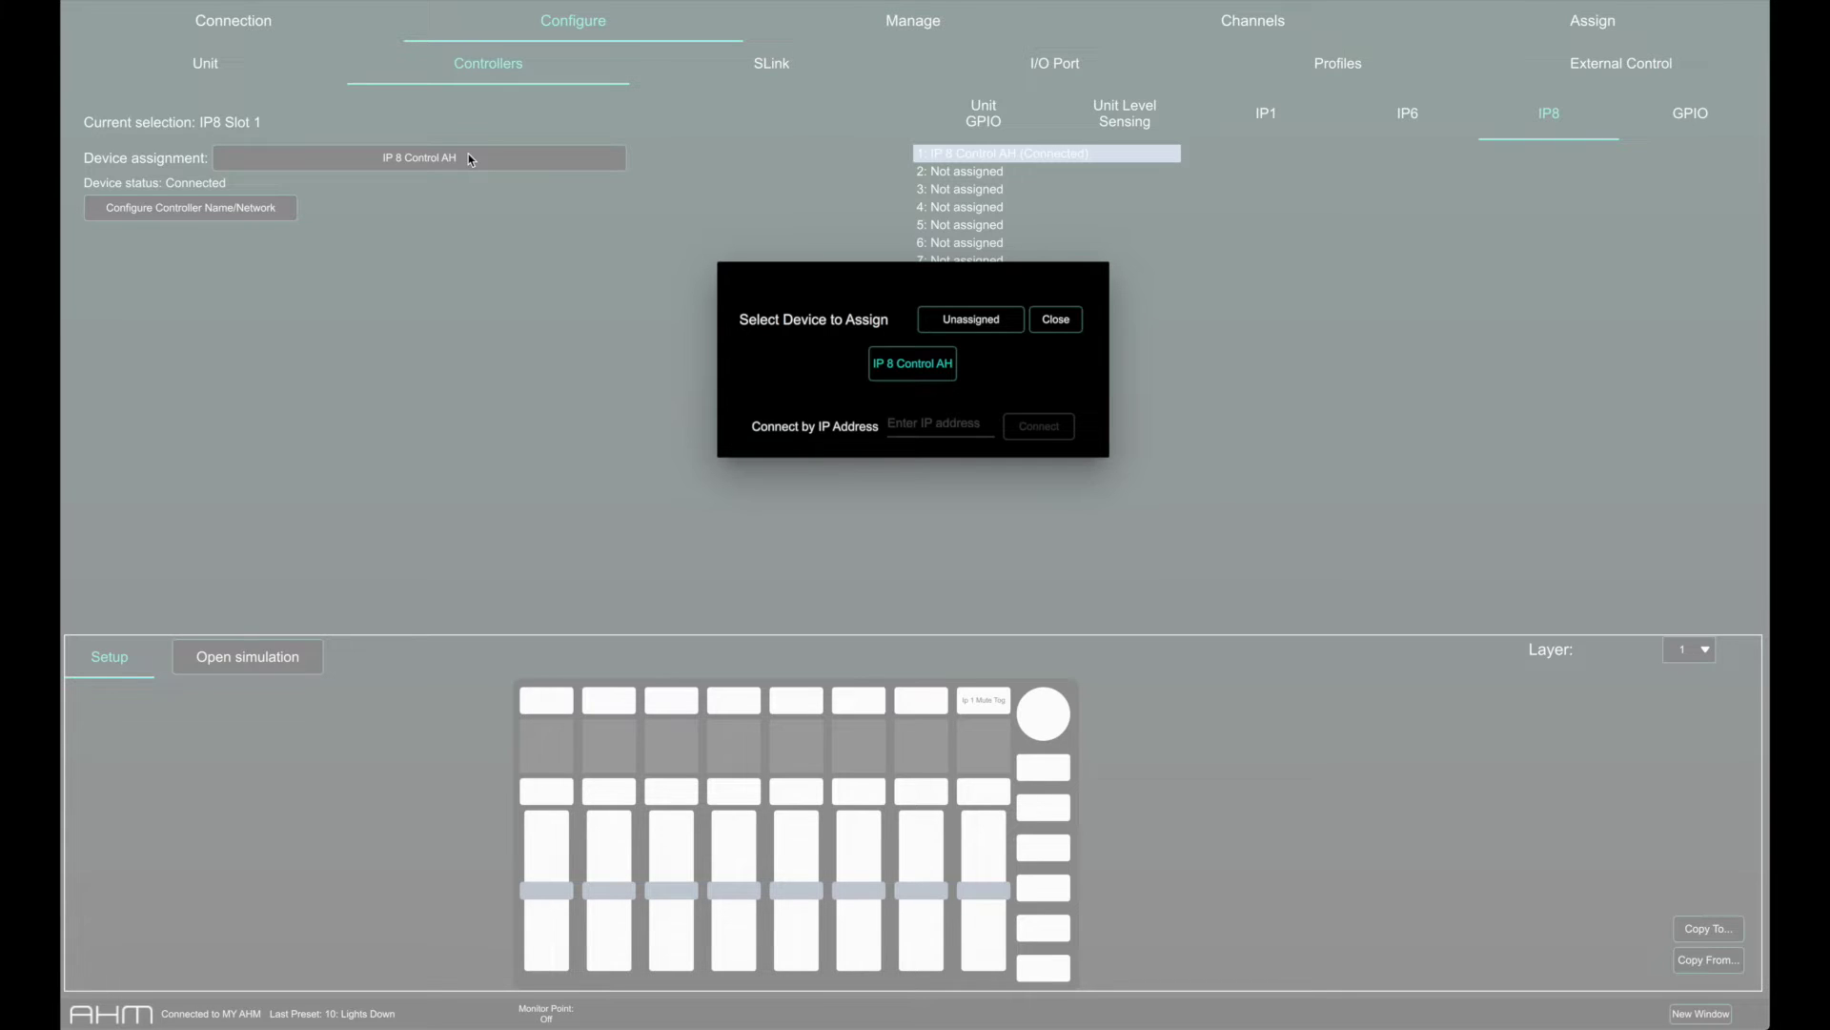
left_click(932, 422)
type("192.168.1.73")
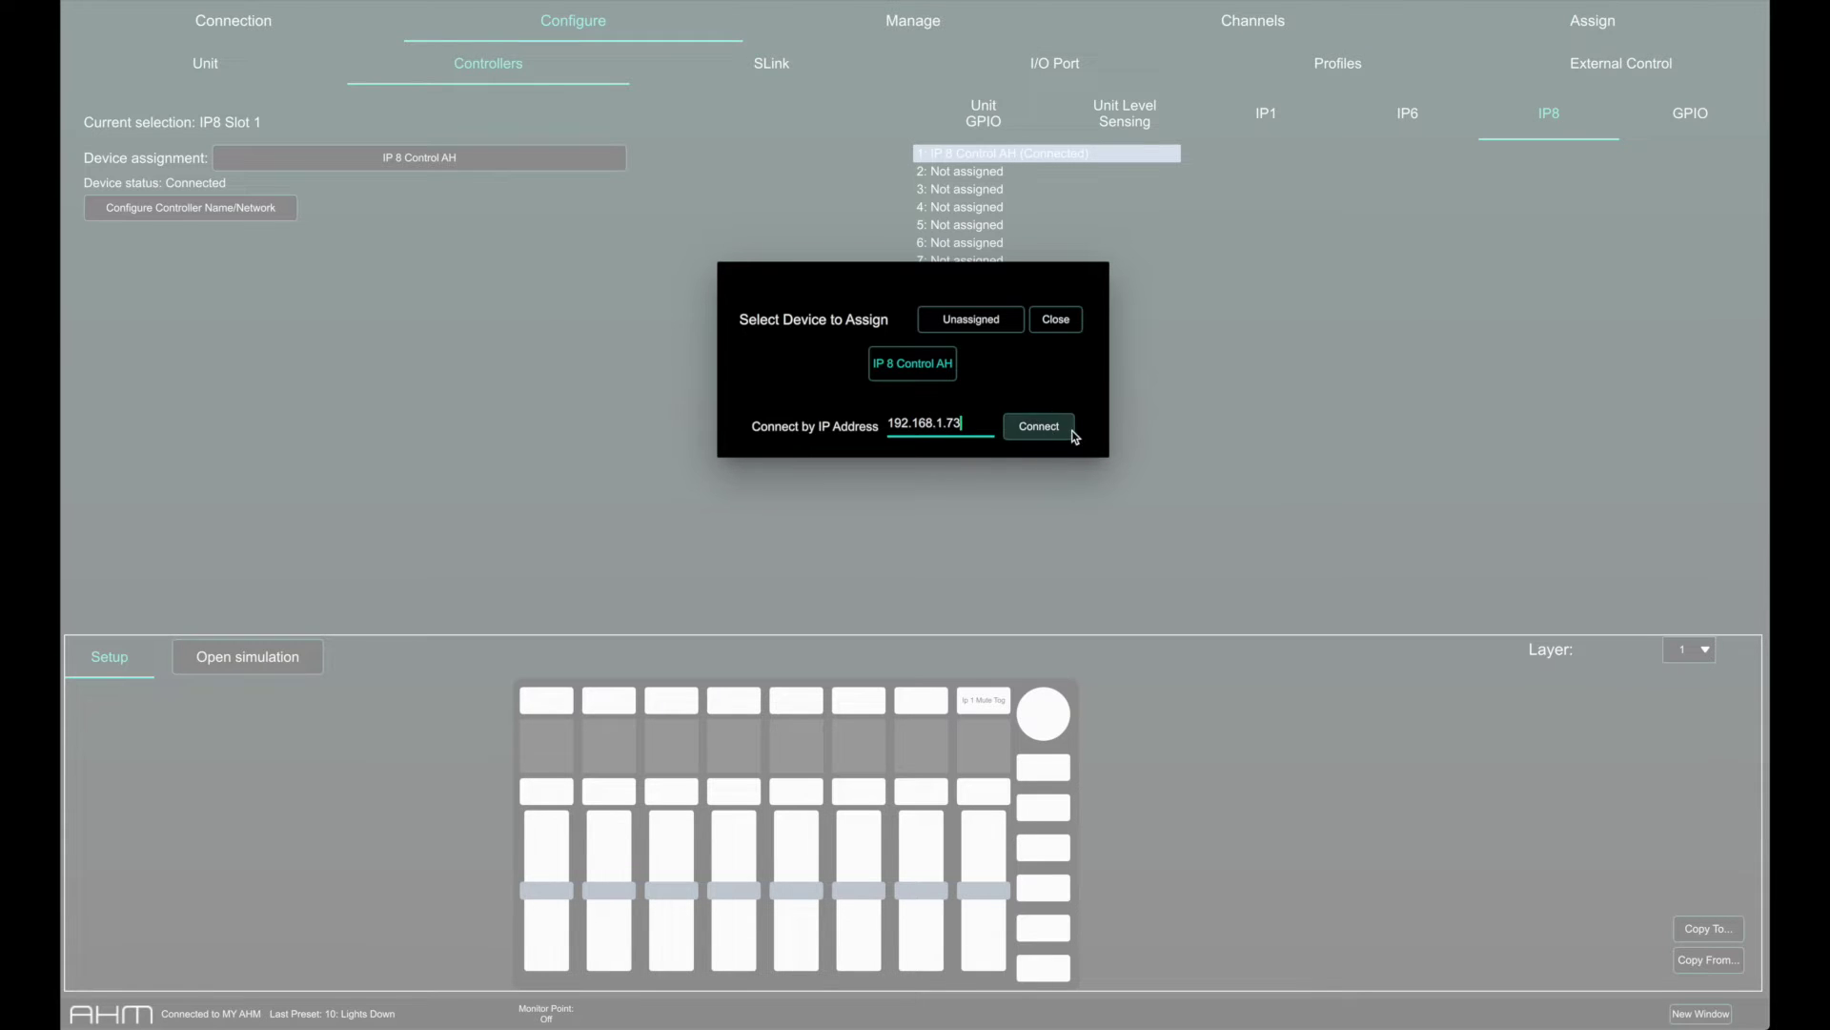
left_click(1065, 425)
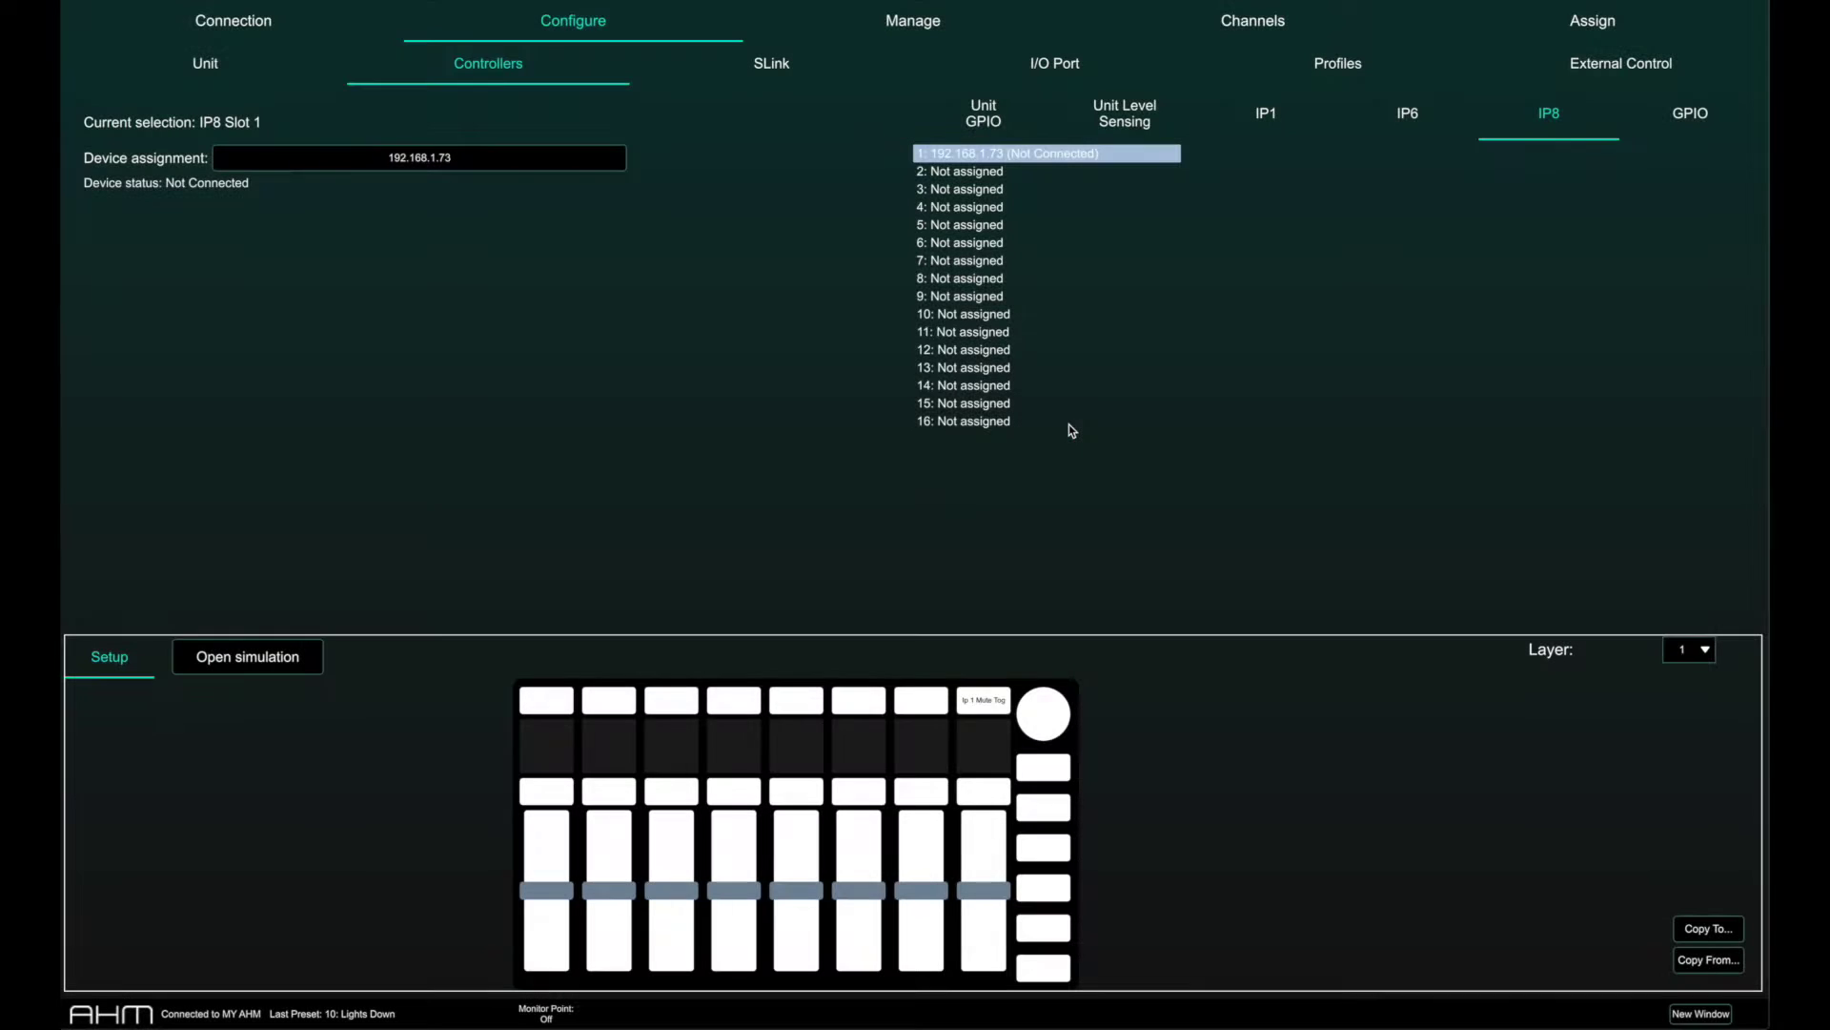
left_click(551, 704)
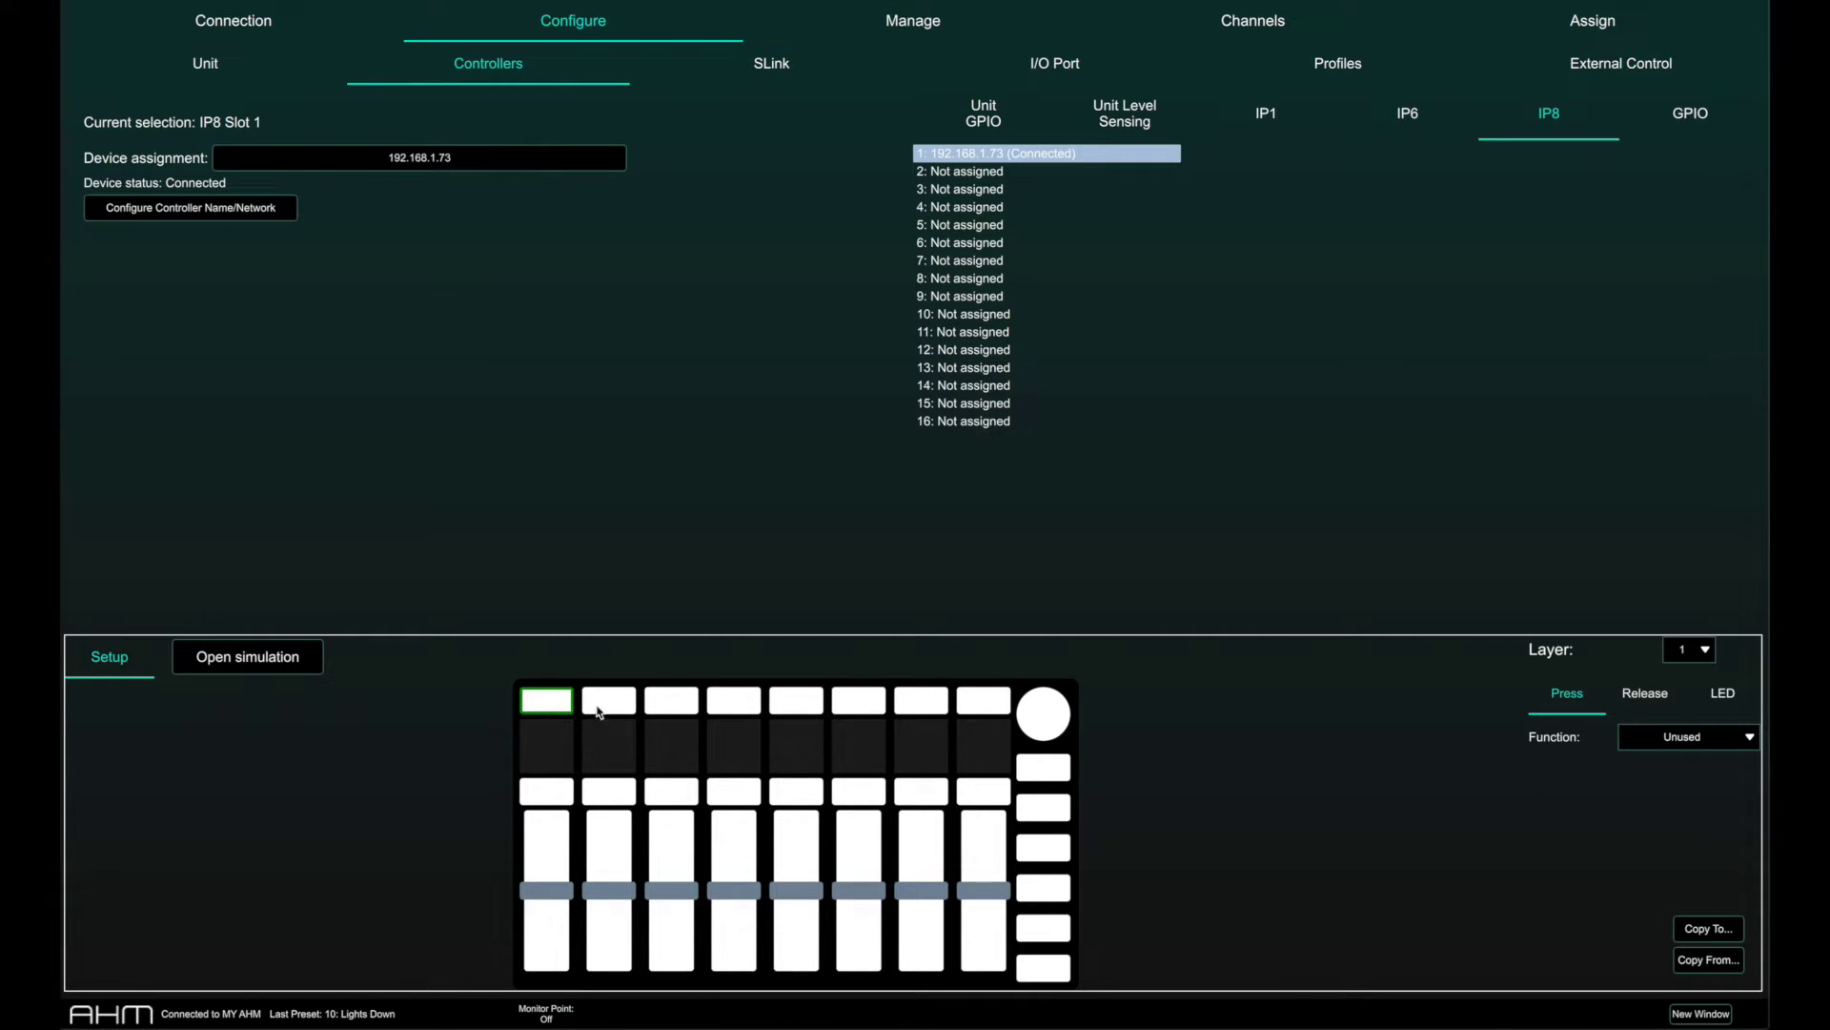
Set the first softkey's press function to Input Mute for 2: Ref Mic.
left_click(1679, 737)
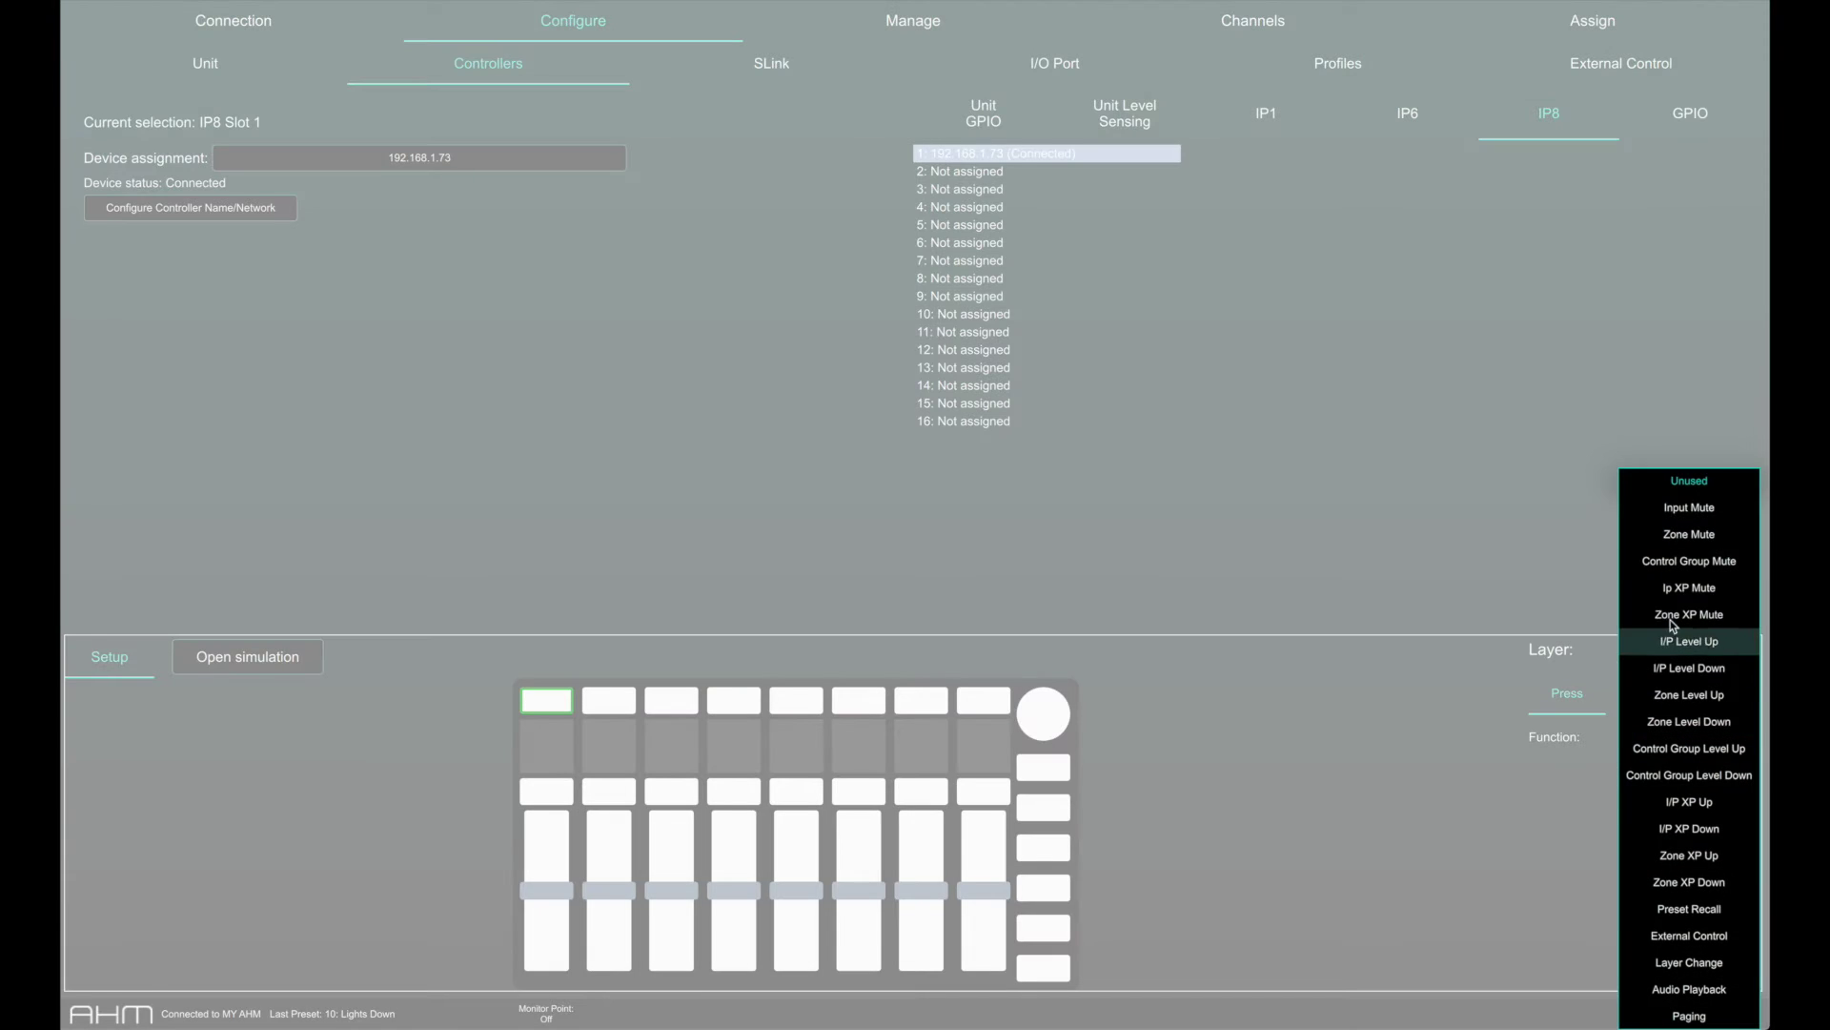
left_click(1674, 509)
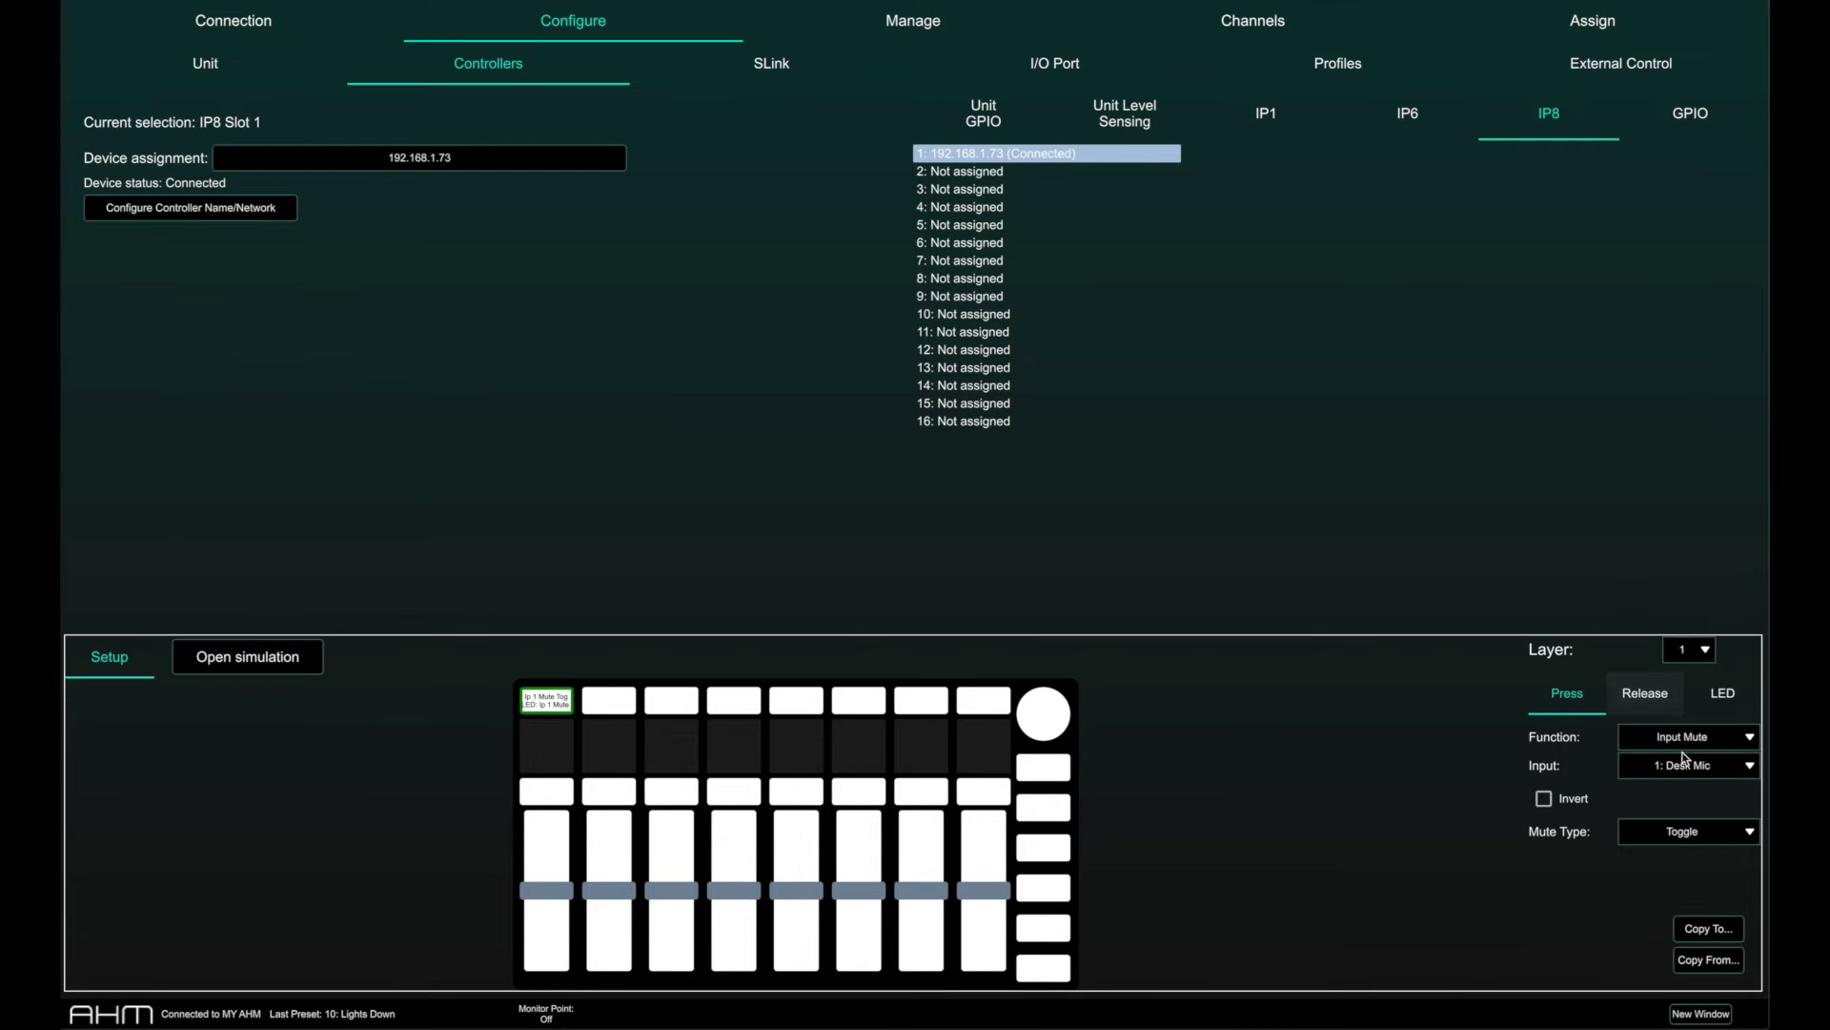
left_click(1684, 766)
left_click(703, 745)
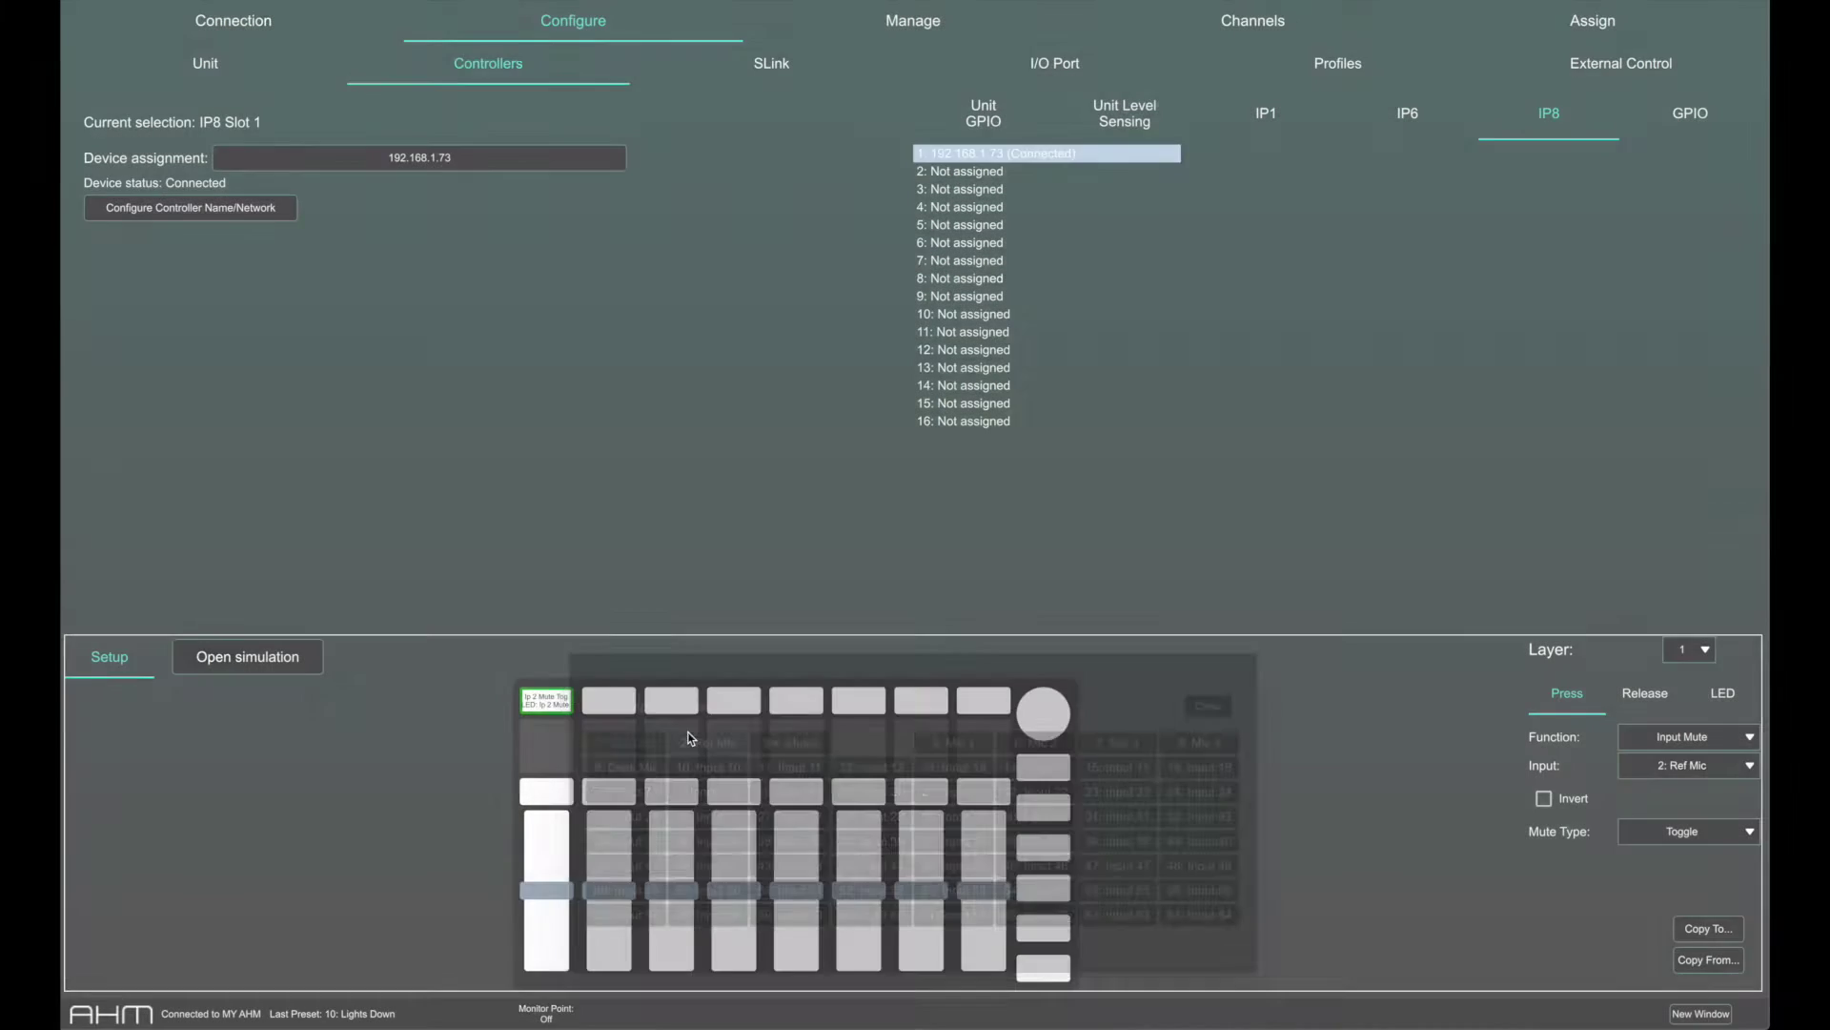
left_click(1571, 701)
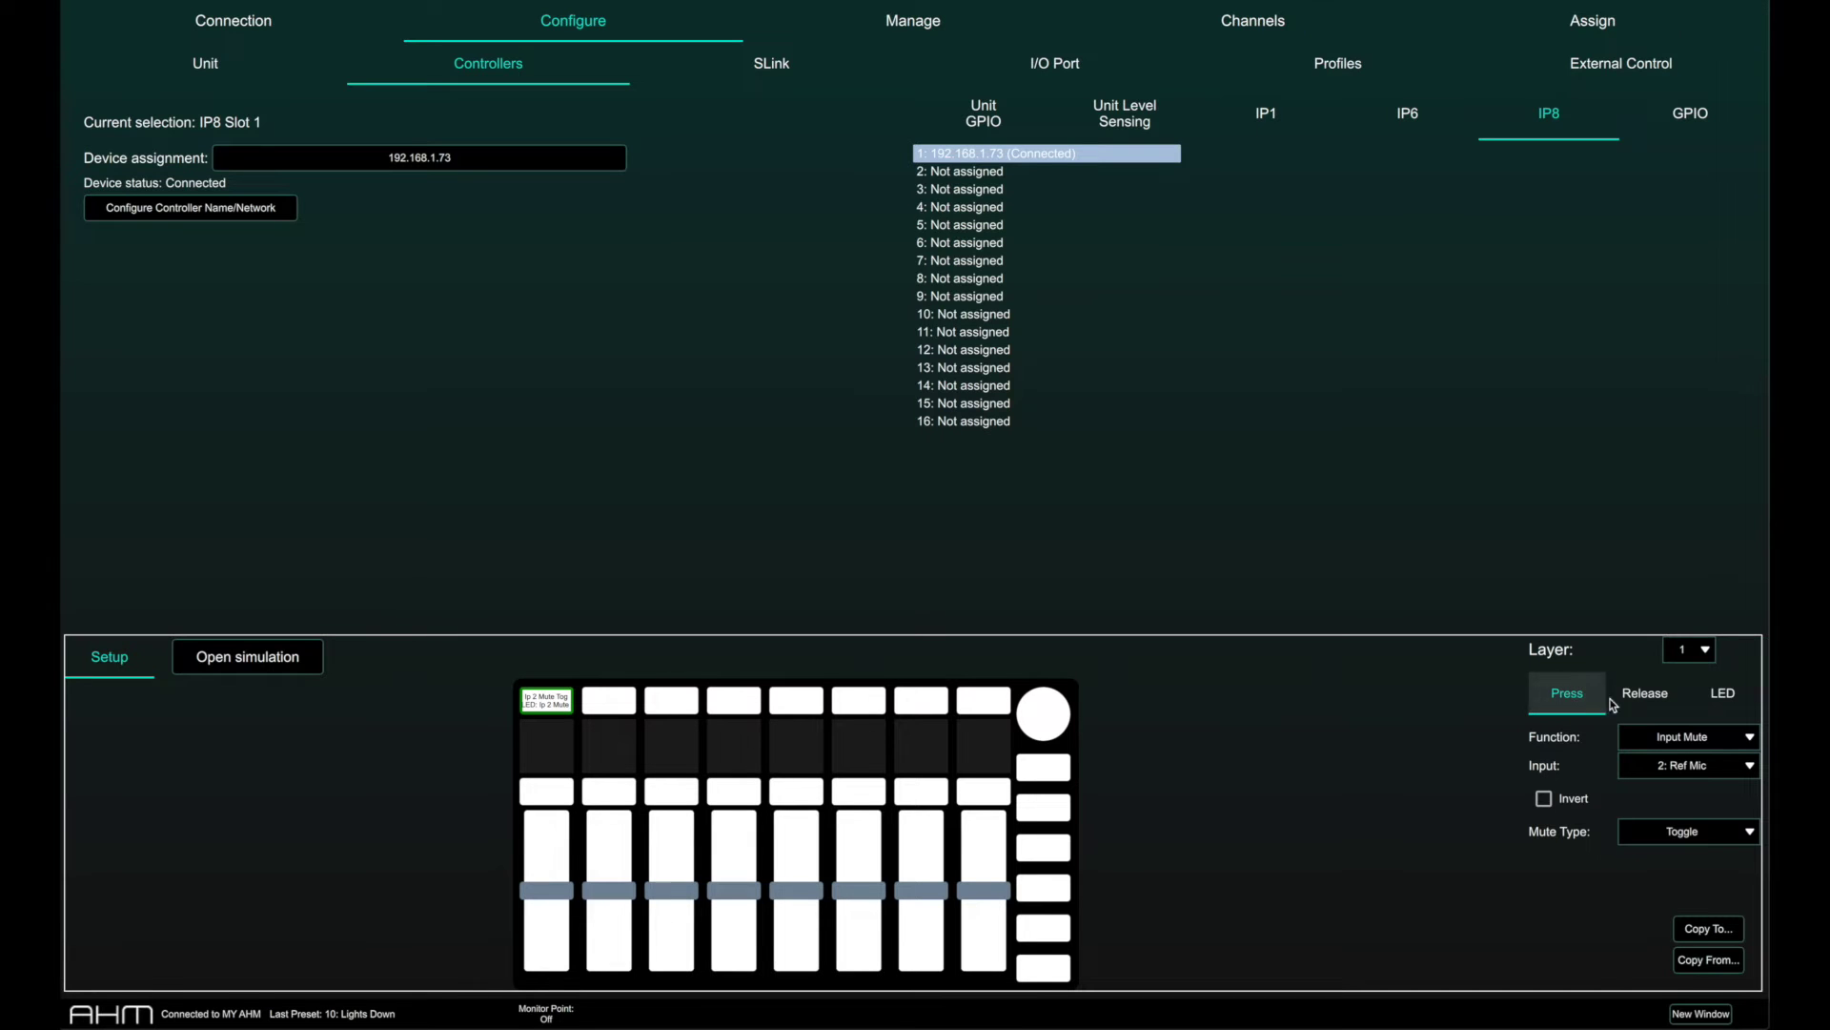
Set the softkey's release function to Ip XP Mute.
left_click(1639, 696)
left_click(1661, 736)
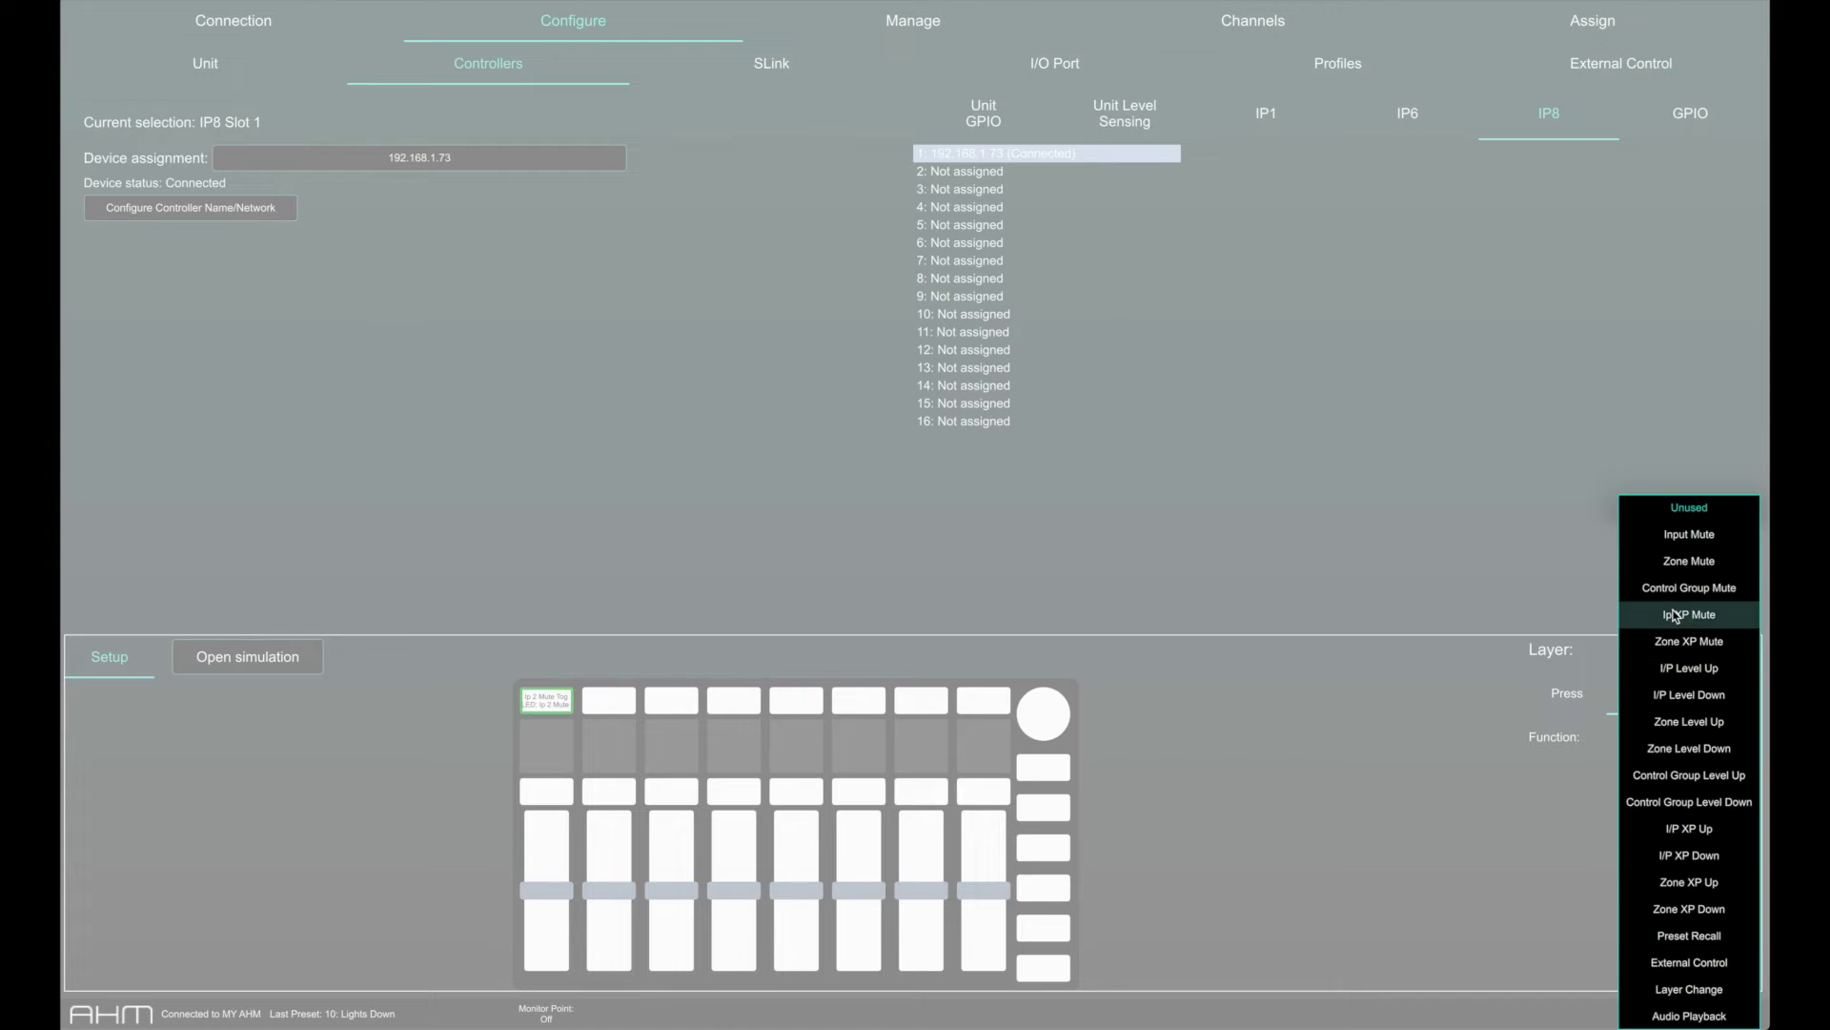
left_click(1675, 616)
left_click(1567, 693)
Make the key a Paging key from 1: Desk Mic to Zones 1 and 3.
left_click(1689, 736)
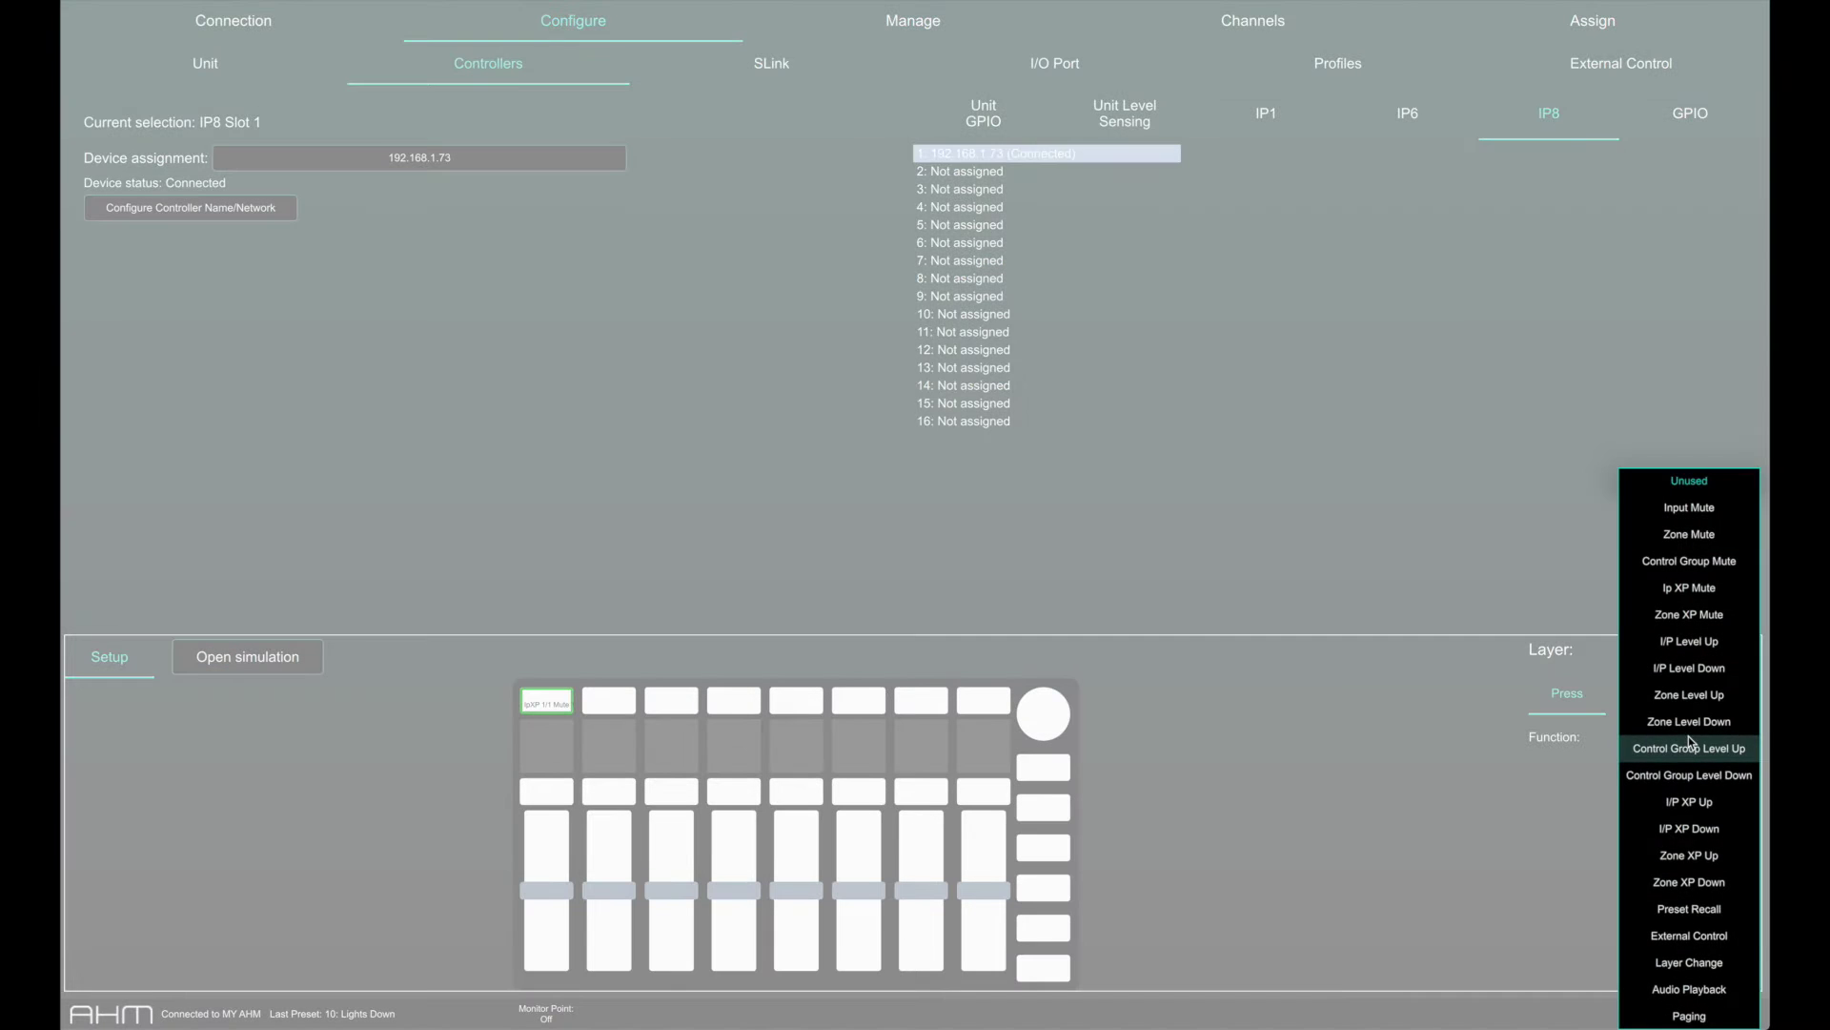
left_click(1704, 1016)
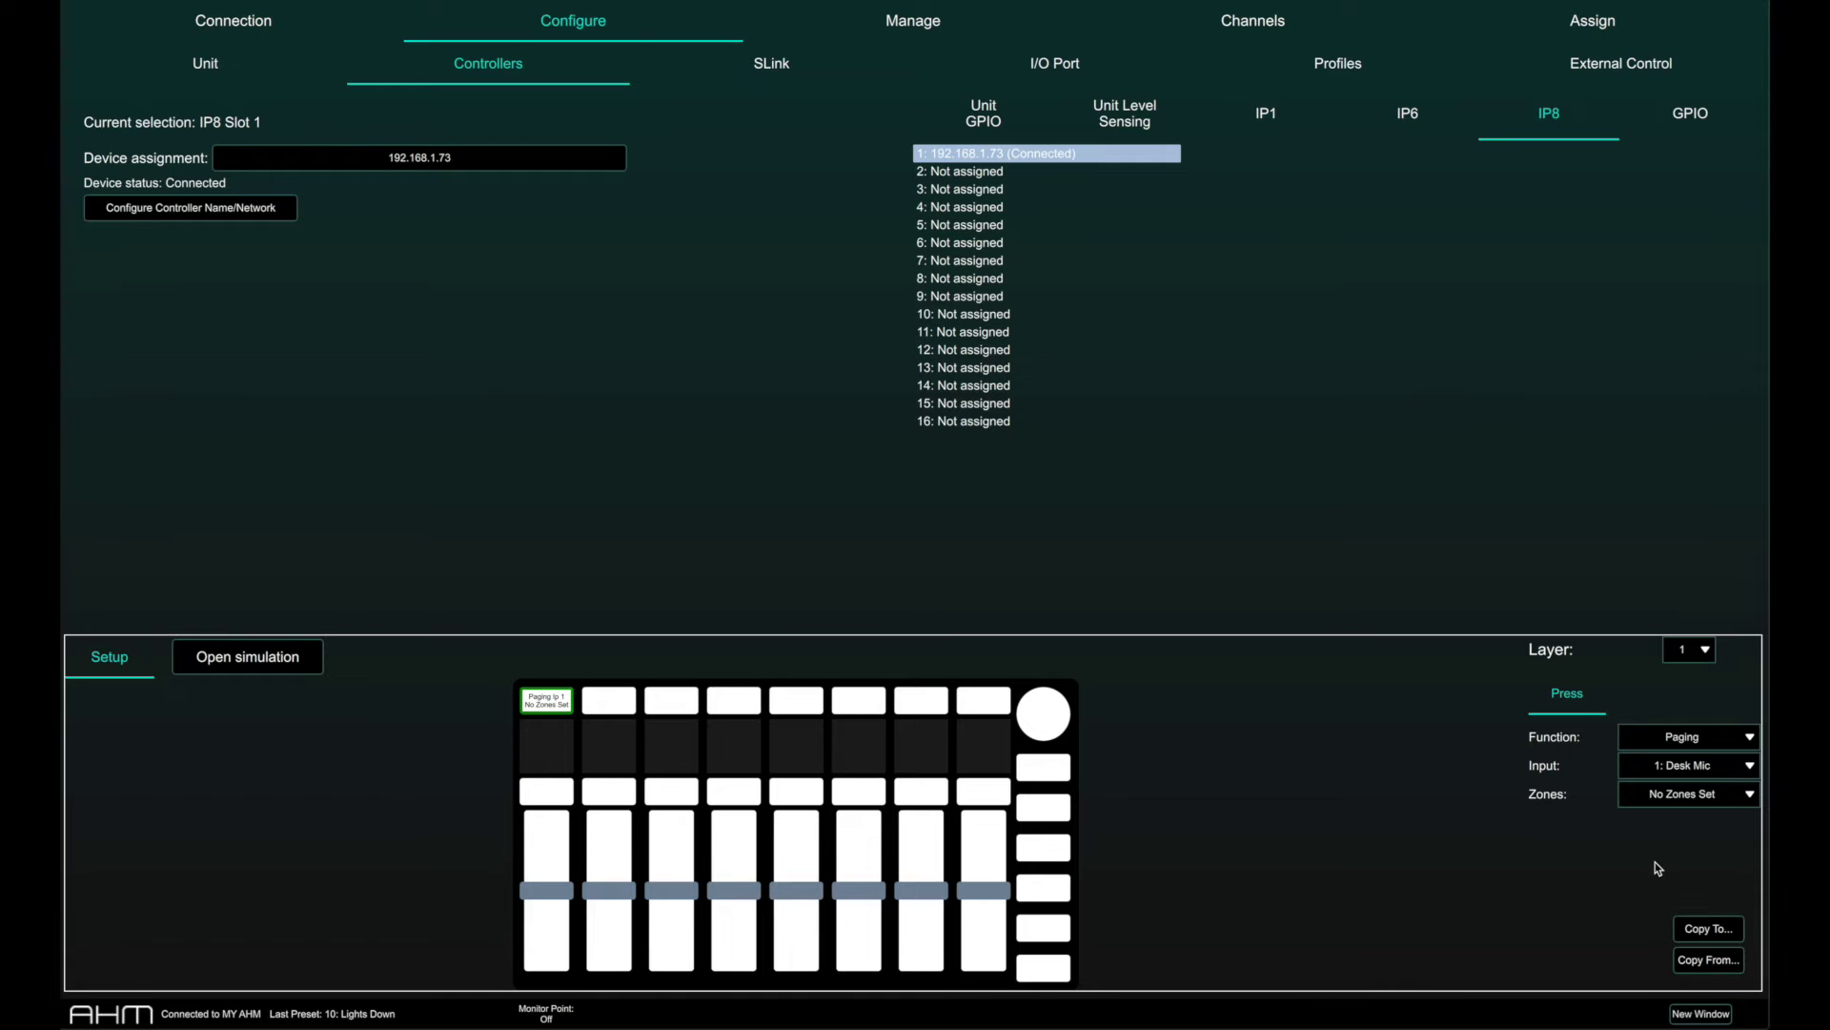
left_click(1664, 777)
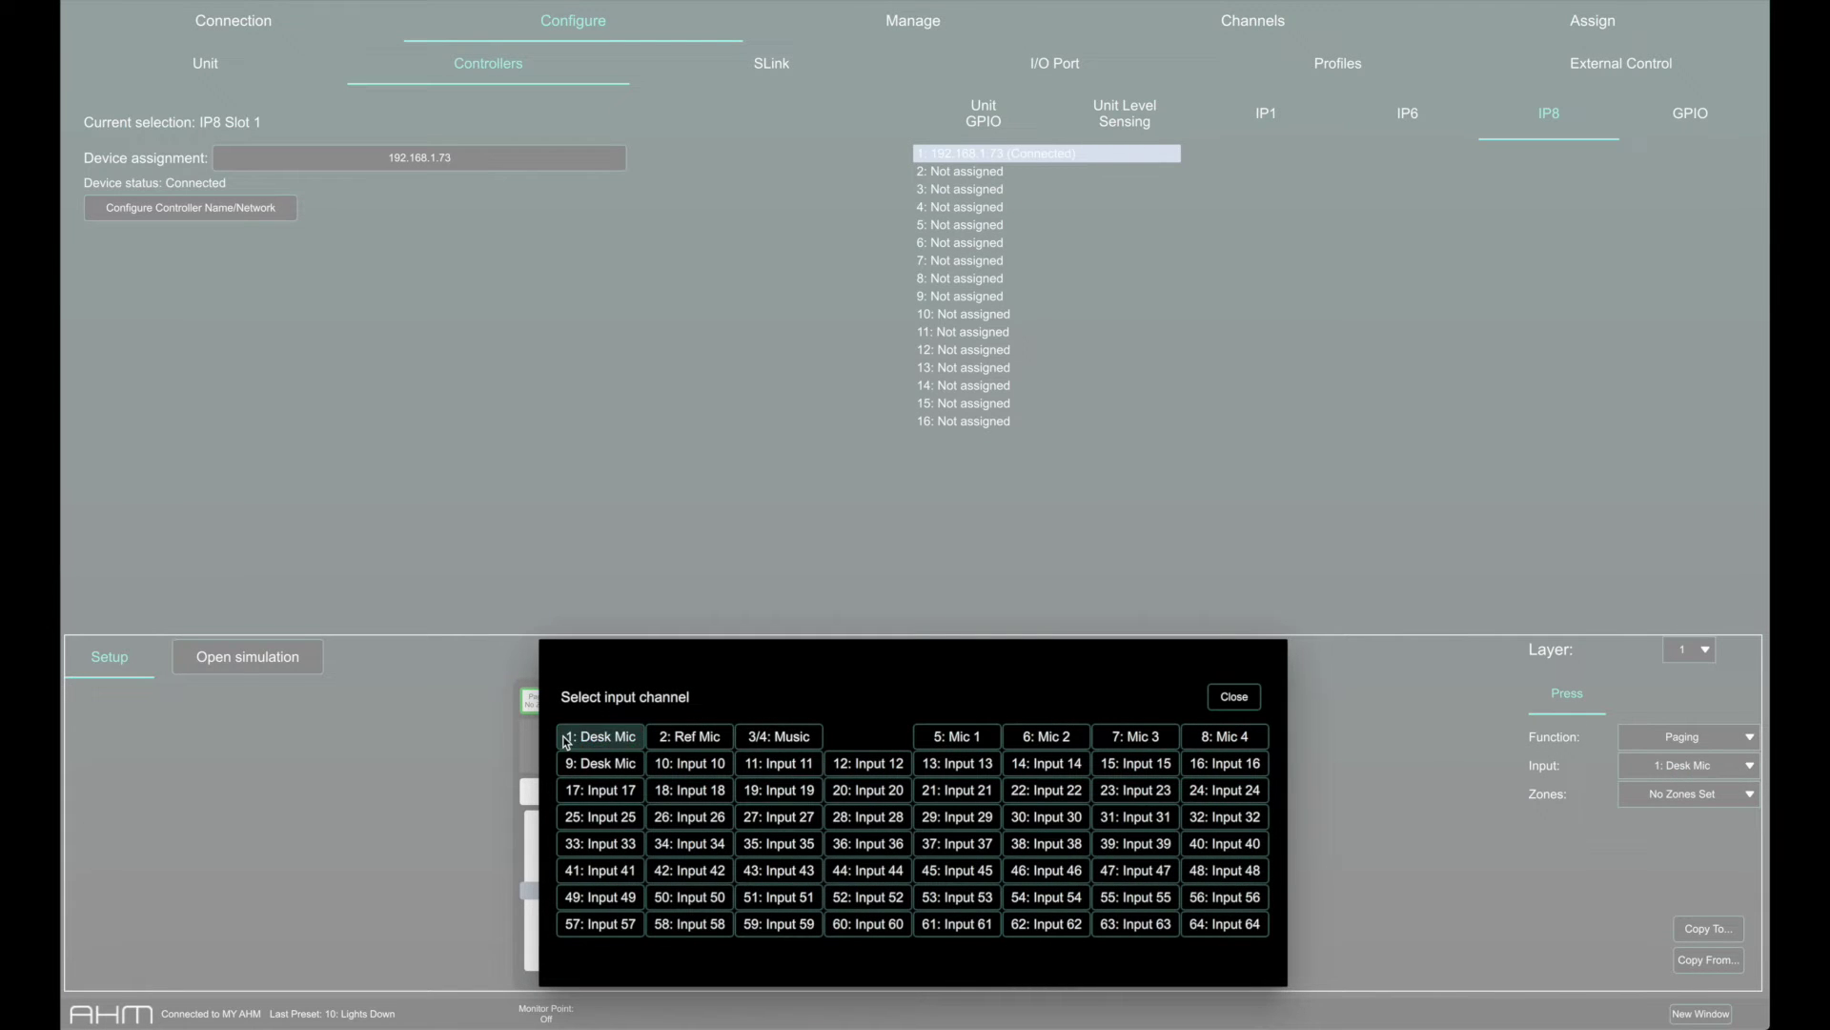
left_click(600, 740)
left_click(1649, 799)
left_click(629, 829)
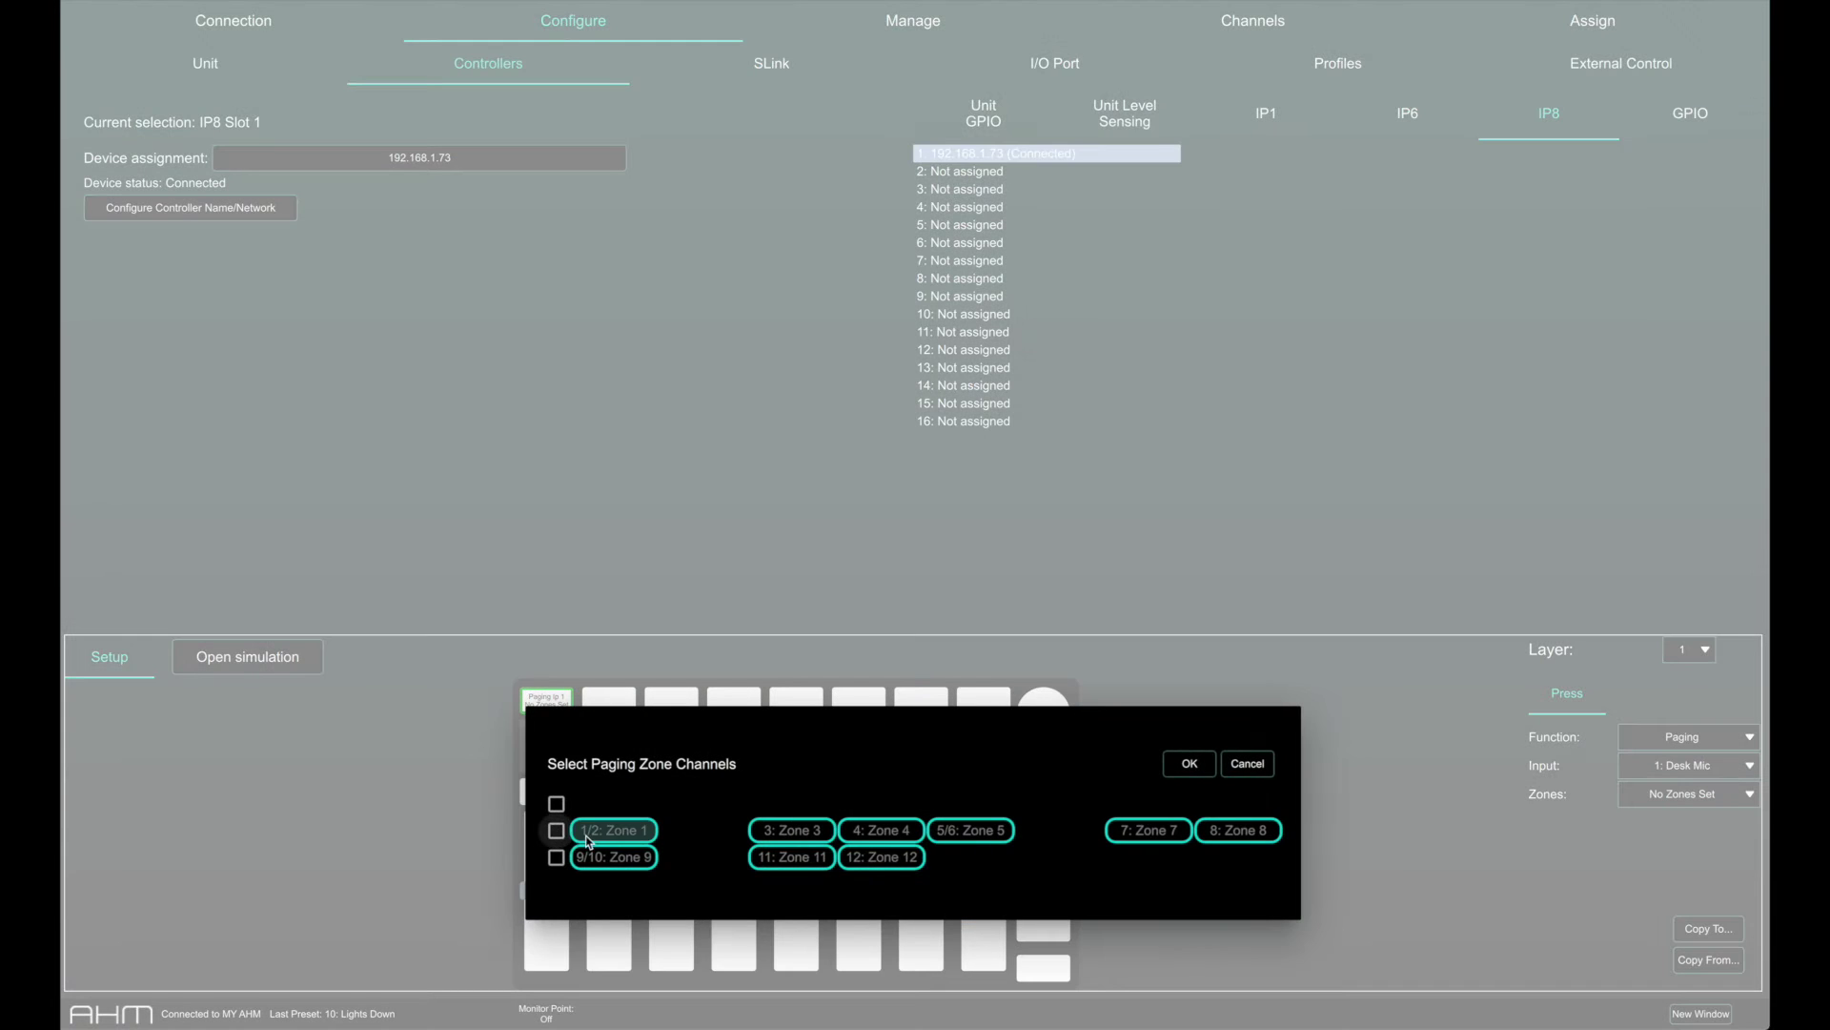
left_click(791, 830)
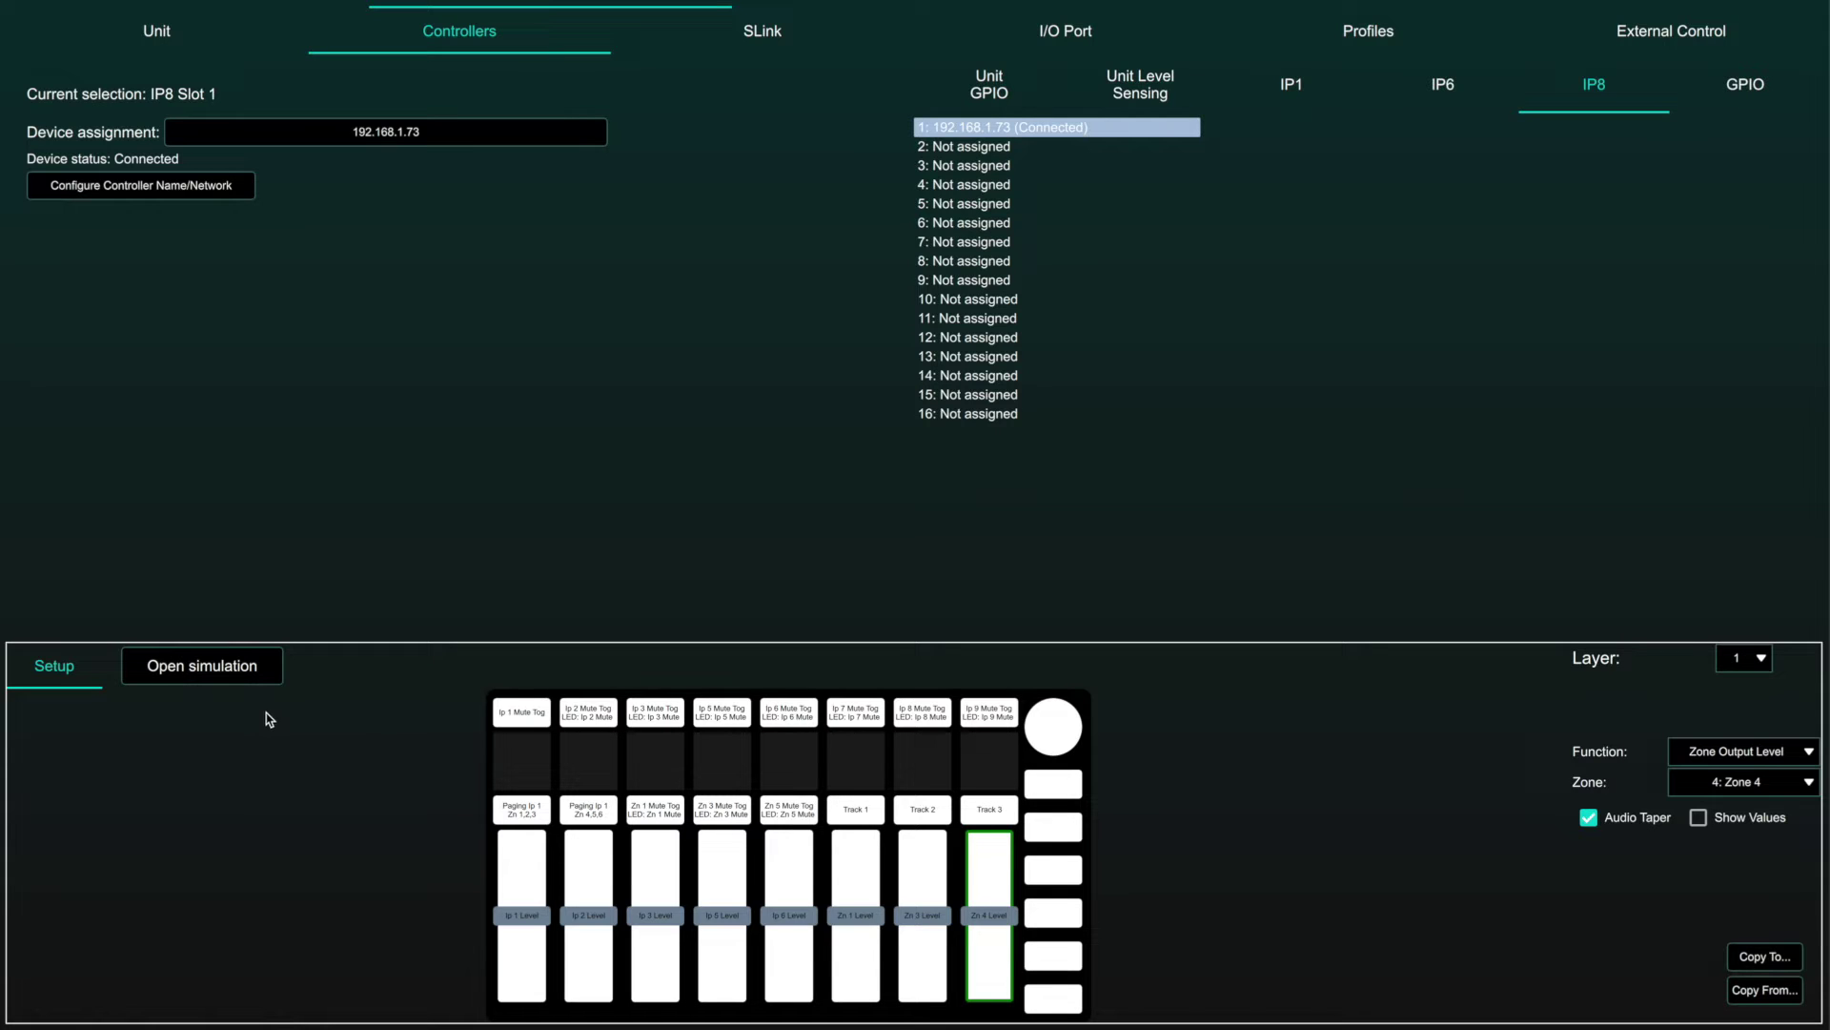
Test the layout in the simulation by lowering the Music fader and toggling the Ref Mic mute.
left_click(225, 665)
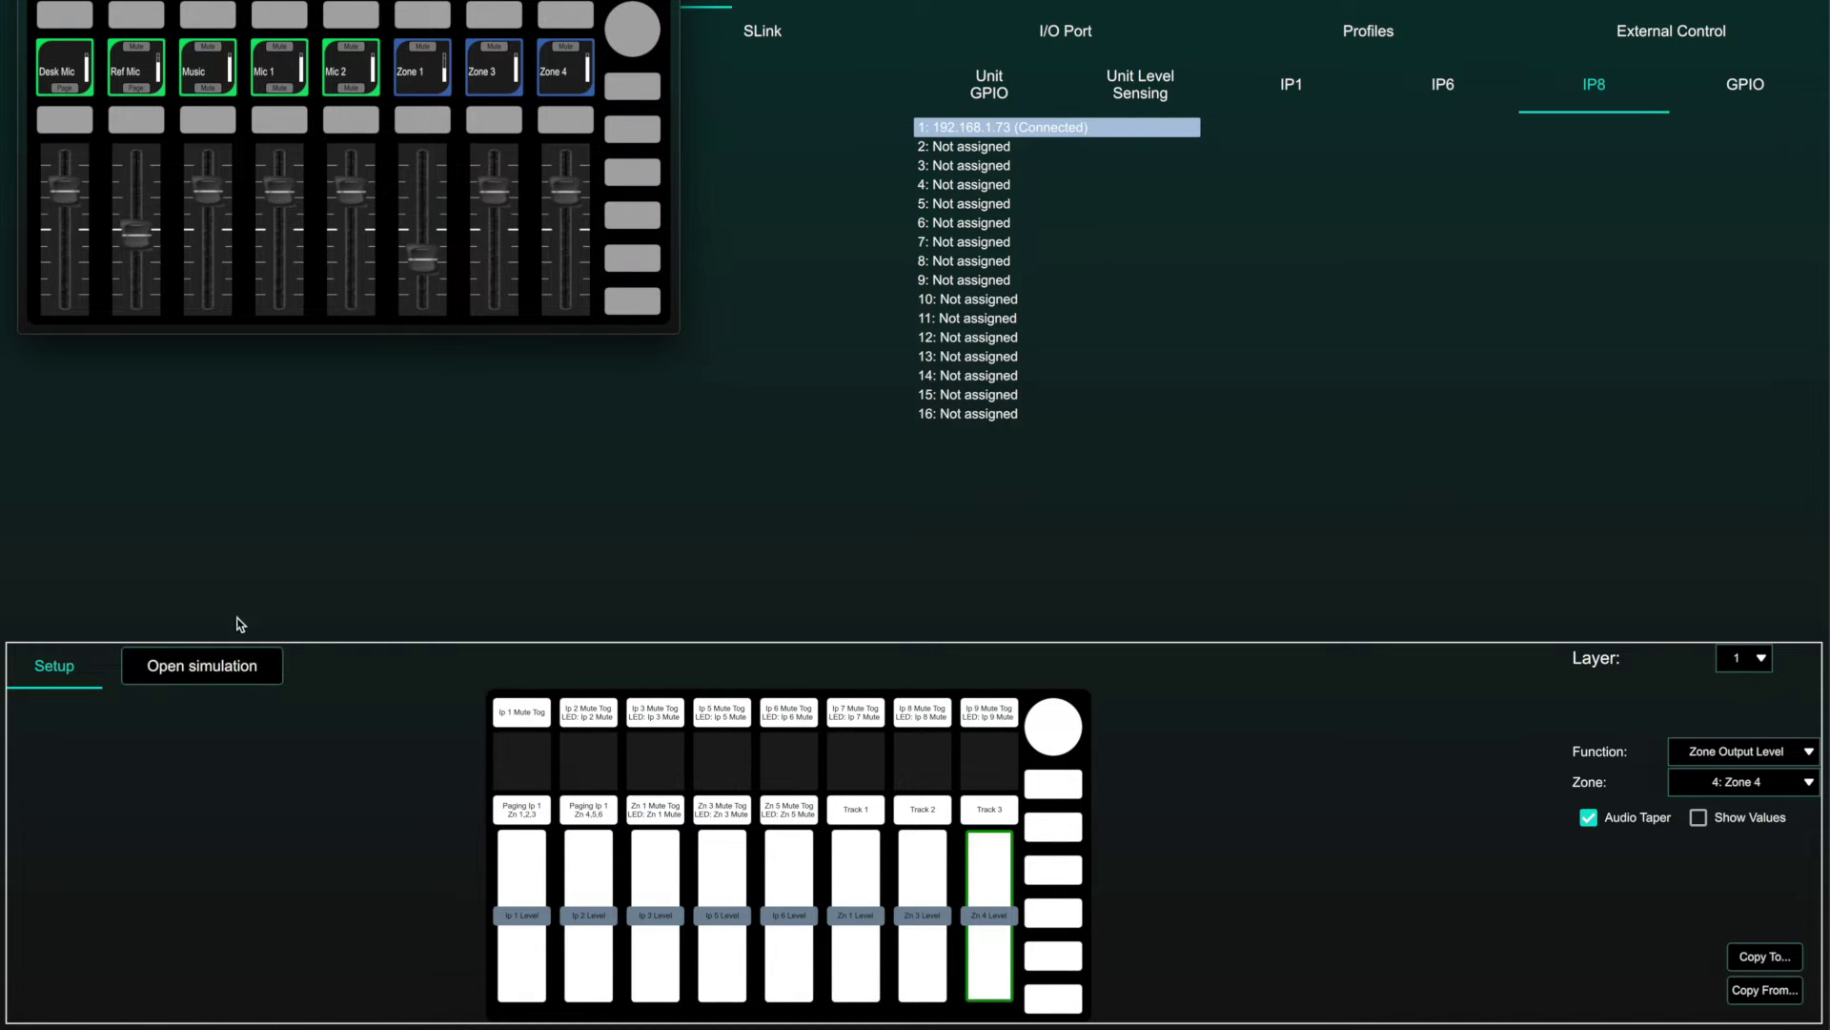
left_click_drag(202, 204, 137, 219)
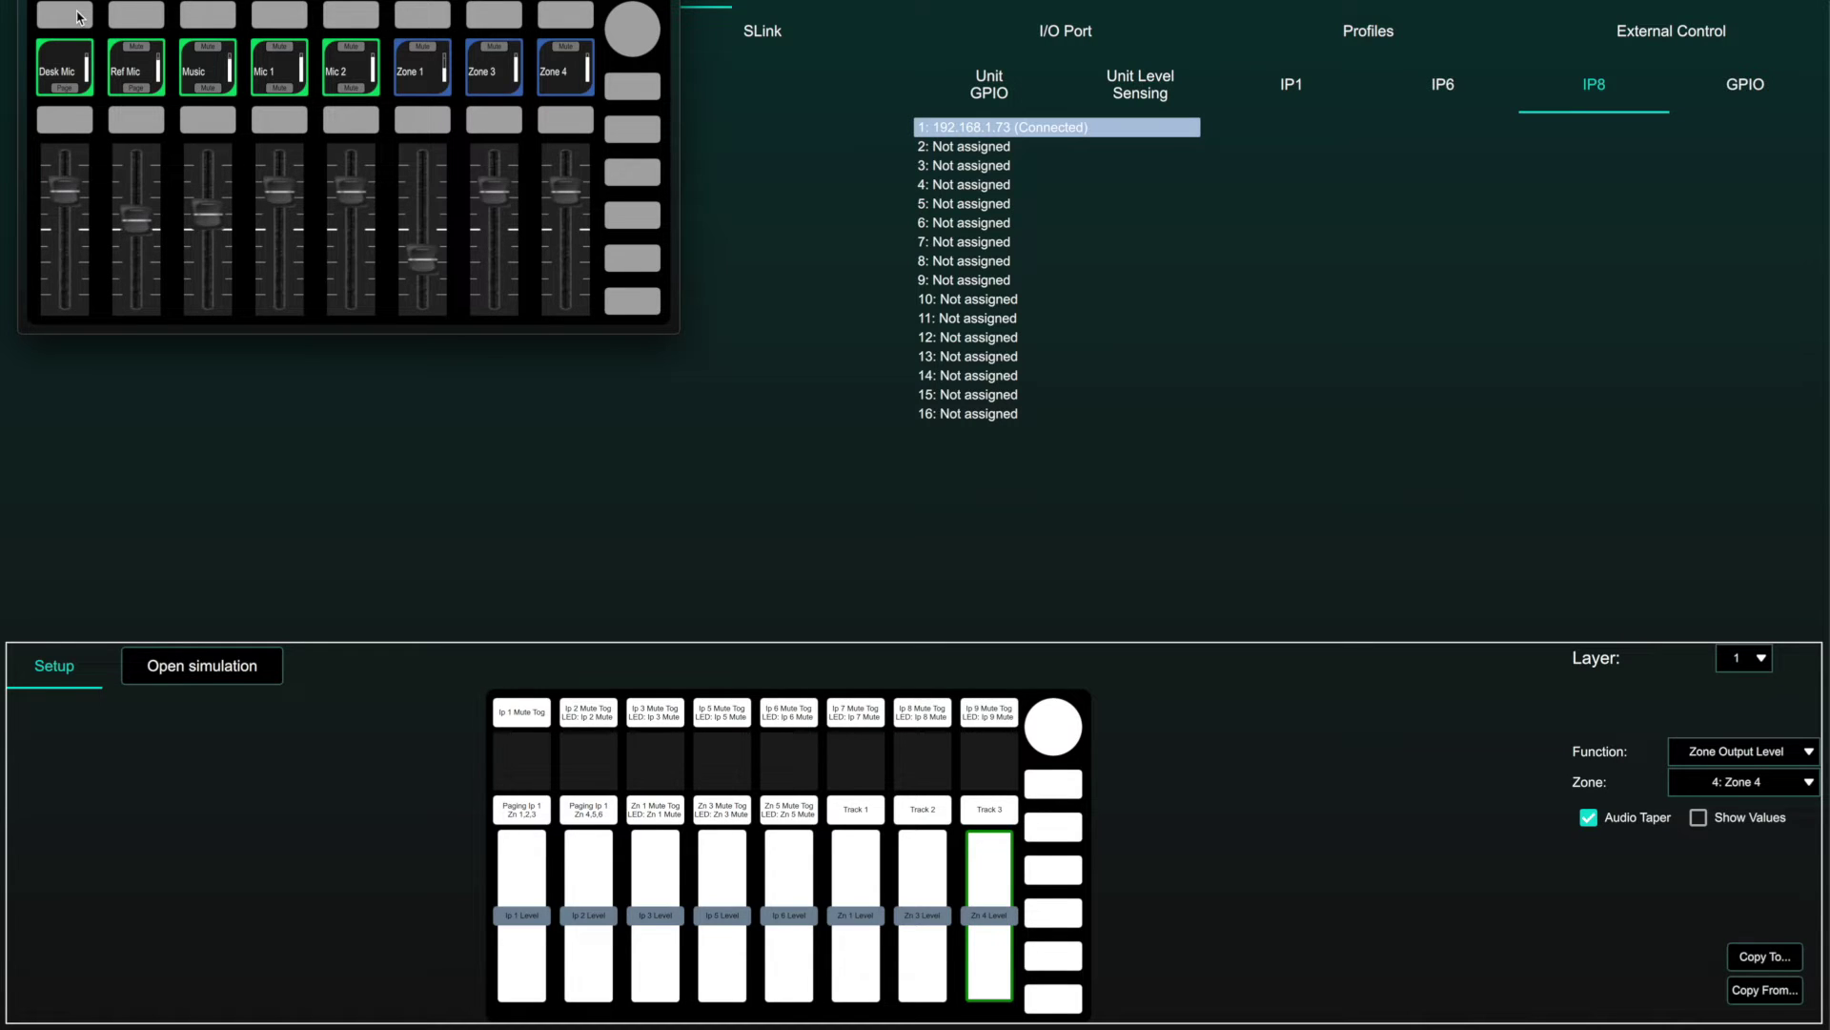
left_click(126, 15)
Copy slot 1's controller settings to slot 2.
left_click(1792, 961)
left_click(822, 825)
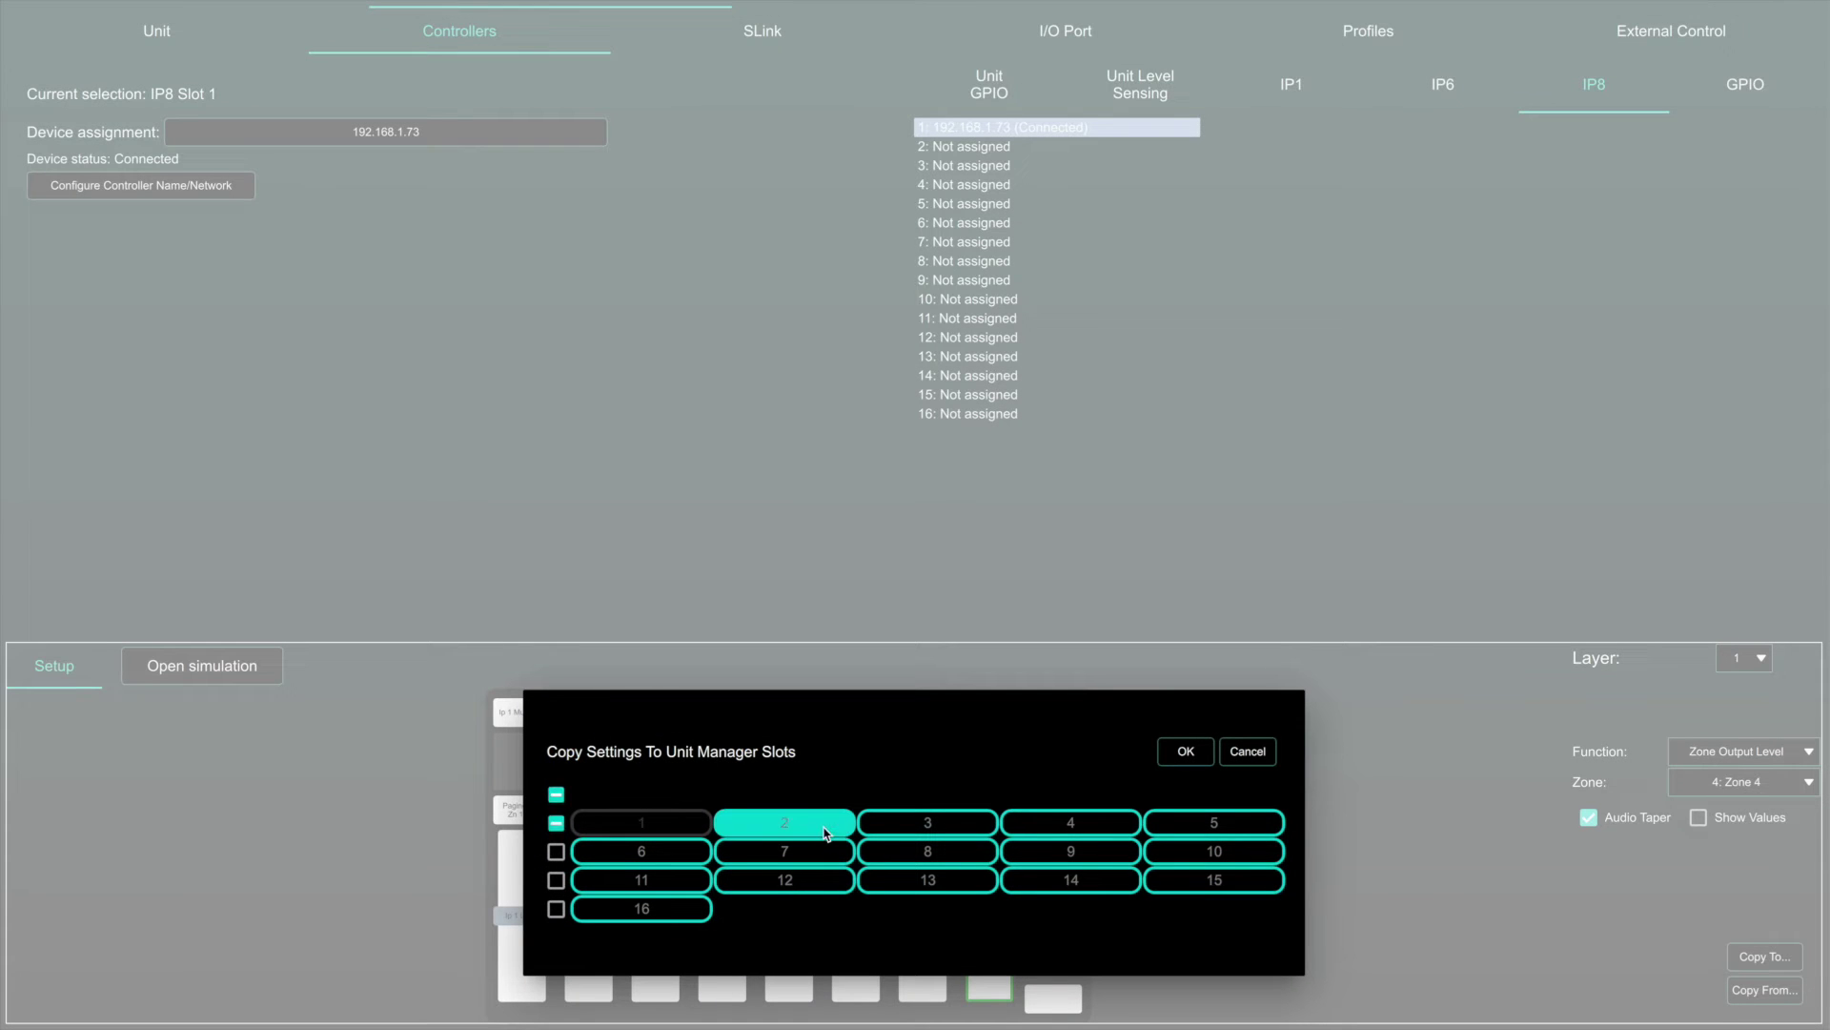
left_click(1182, 752)
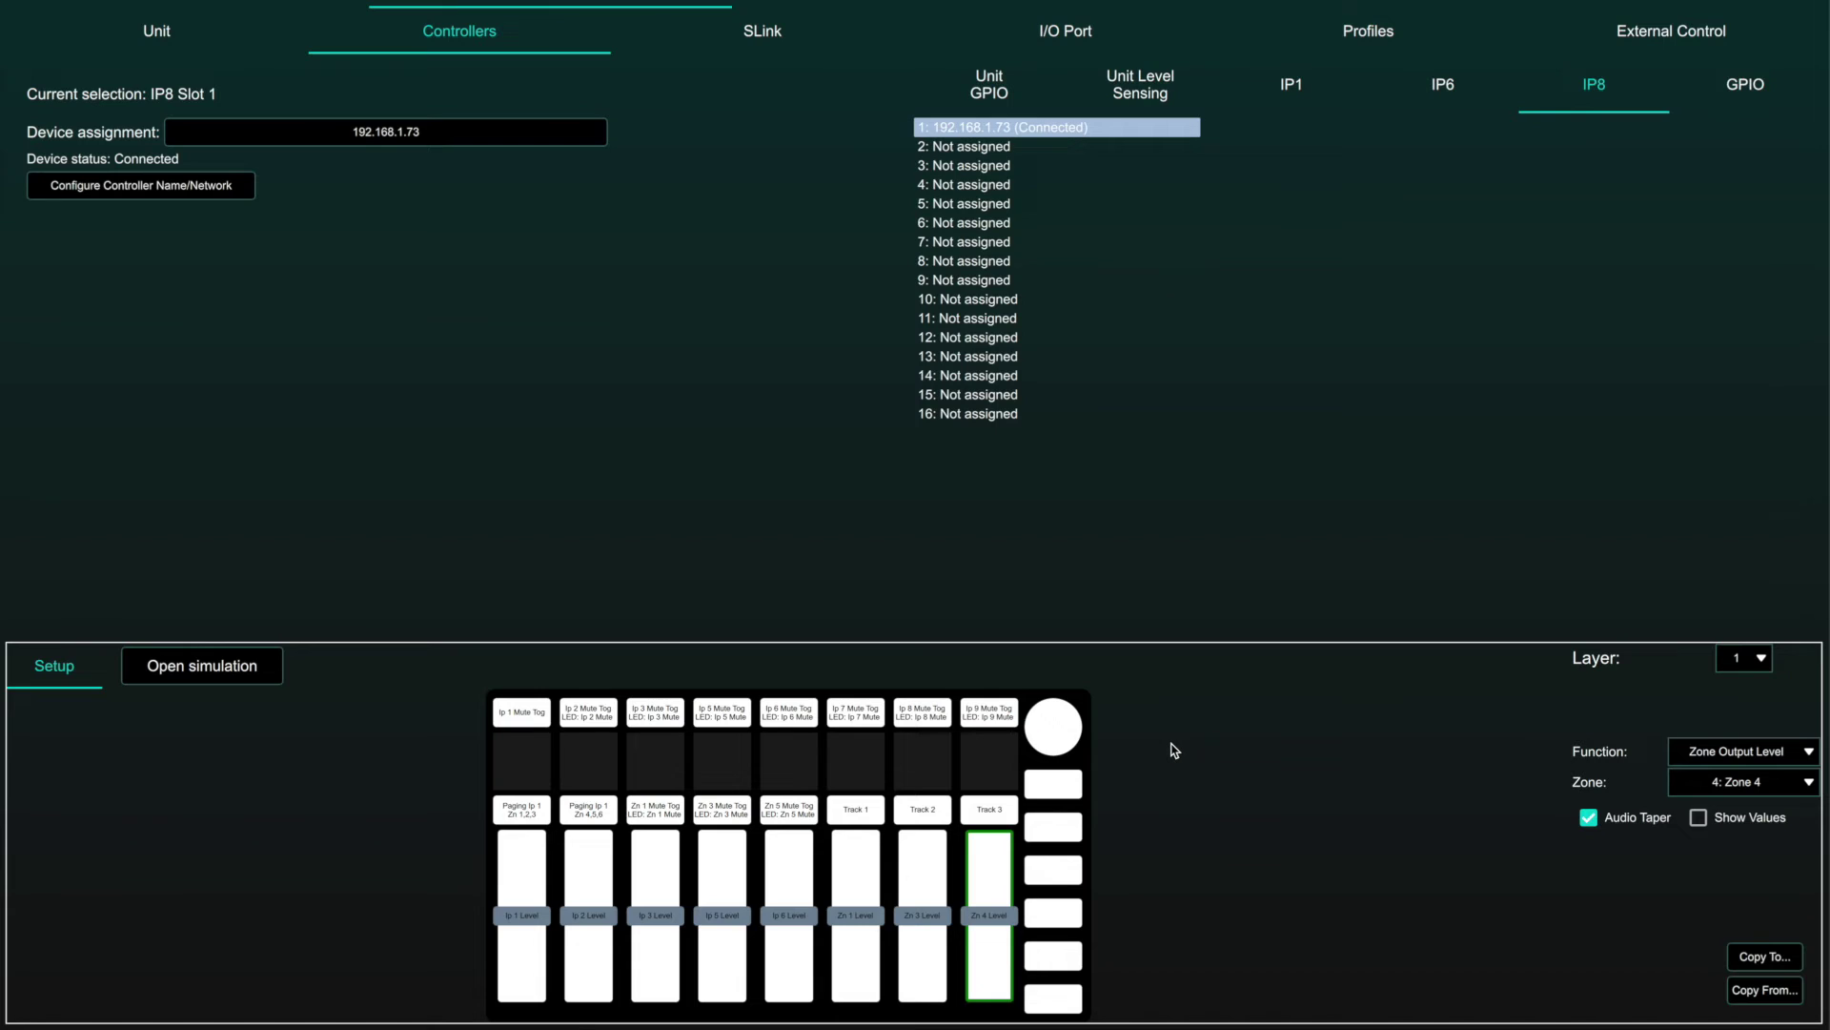
left_click(1144, 69)
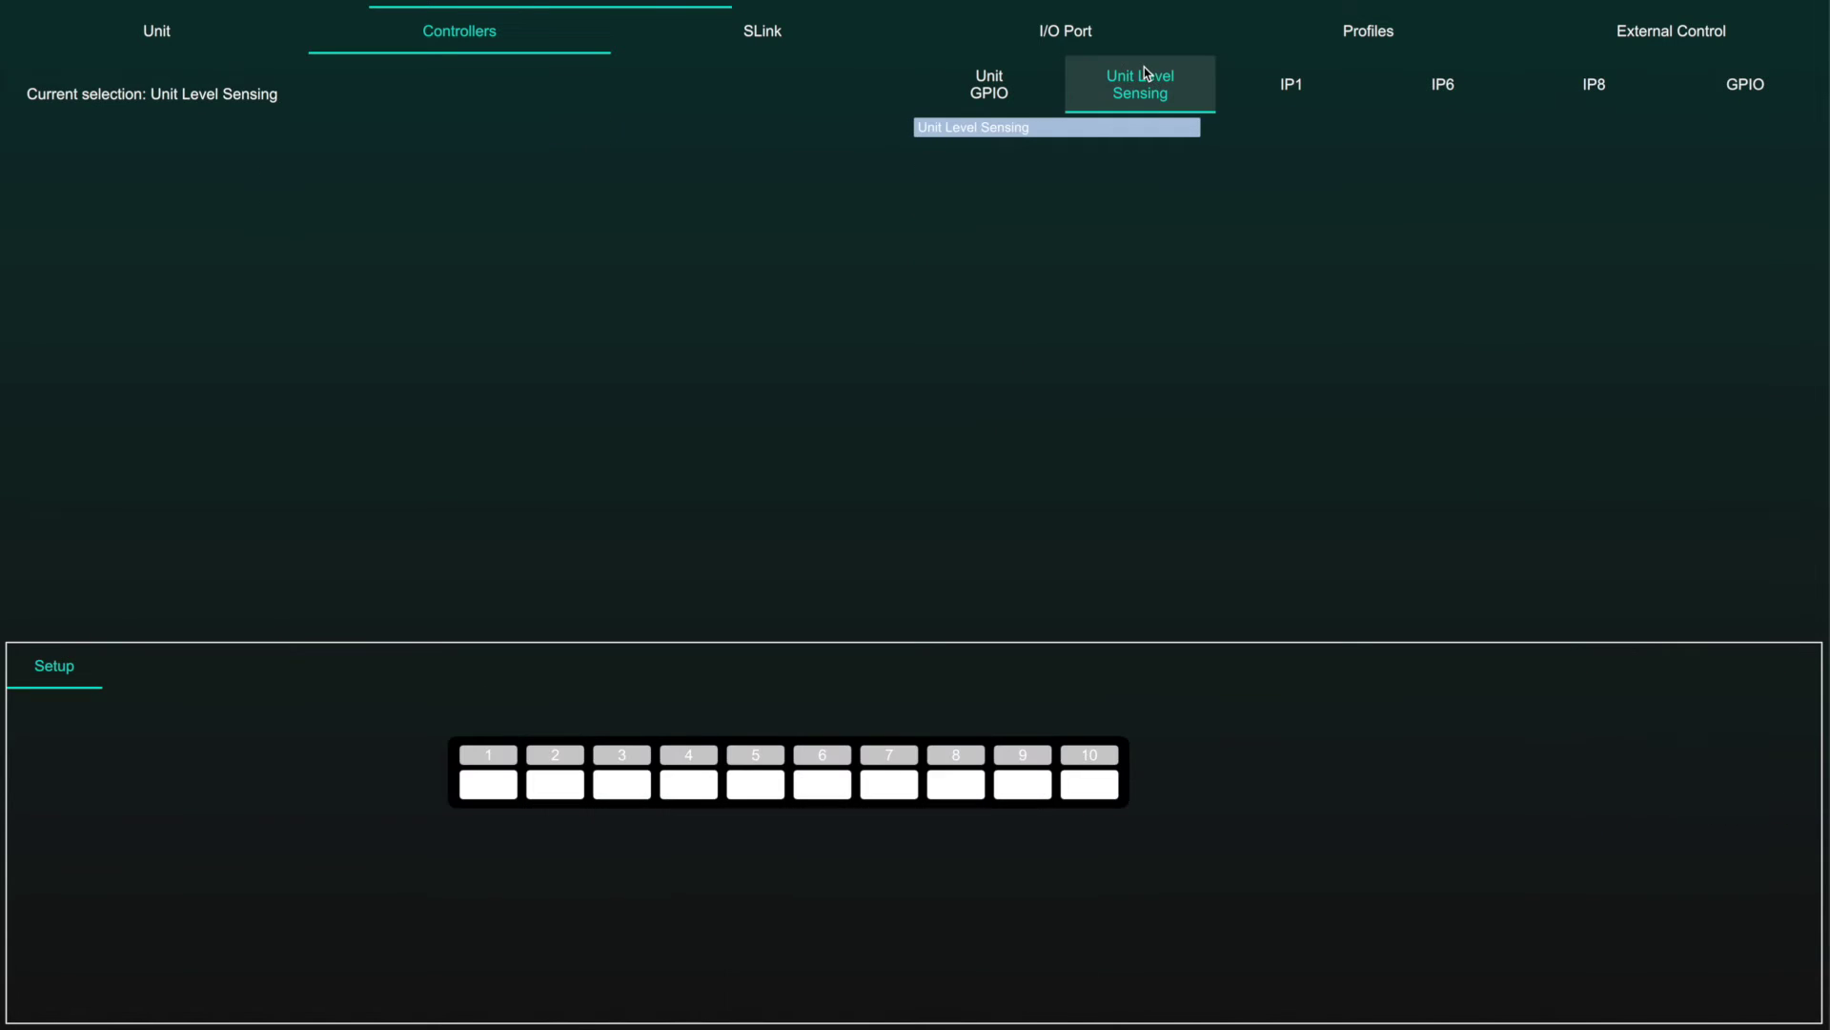
Review level-sensing switches 1–10, then return to switch 1 (1: Desk Mic, on 0.0 dB, off -12.0 dB).
left_click(490, 787)
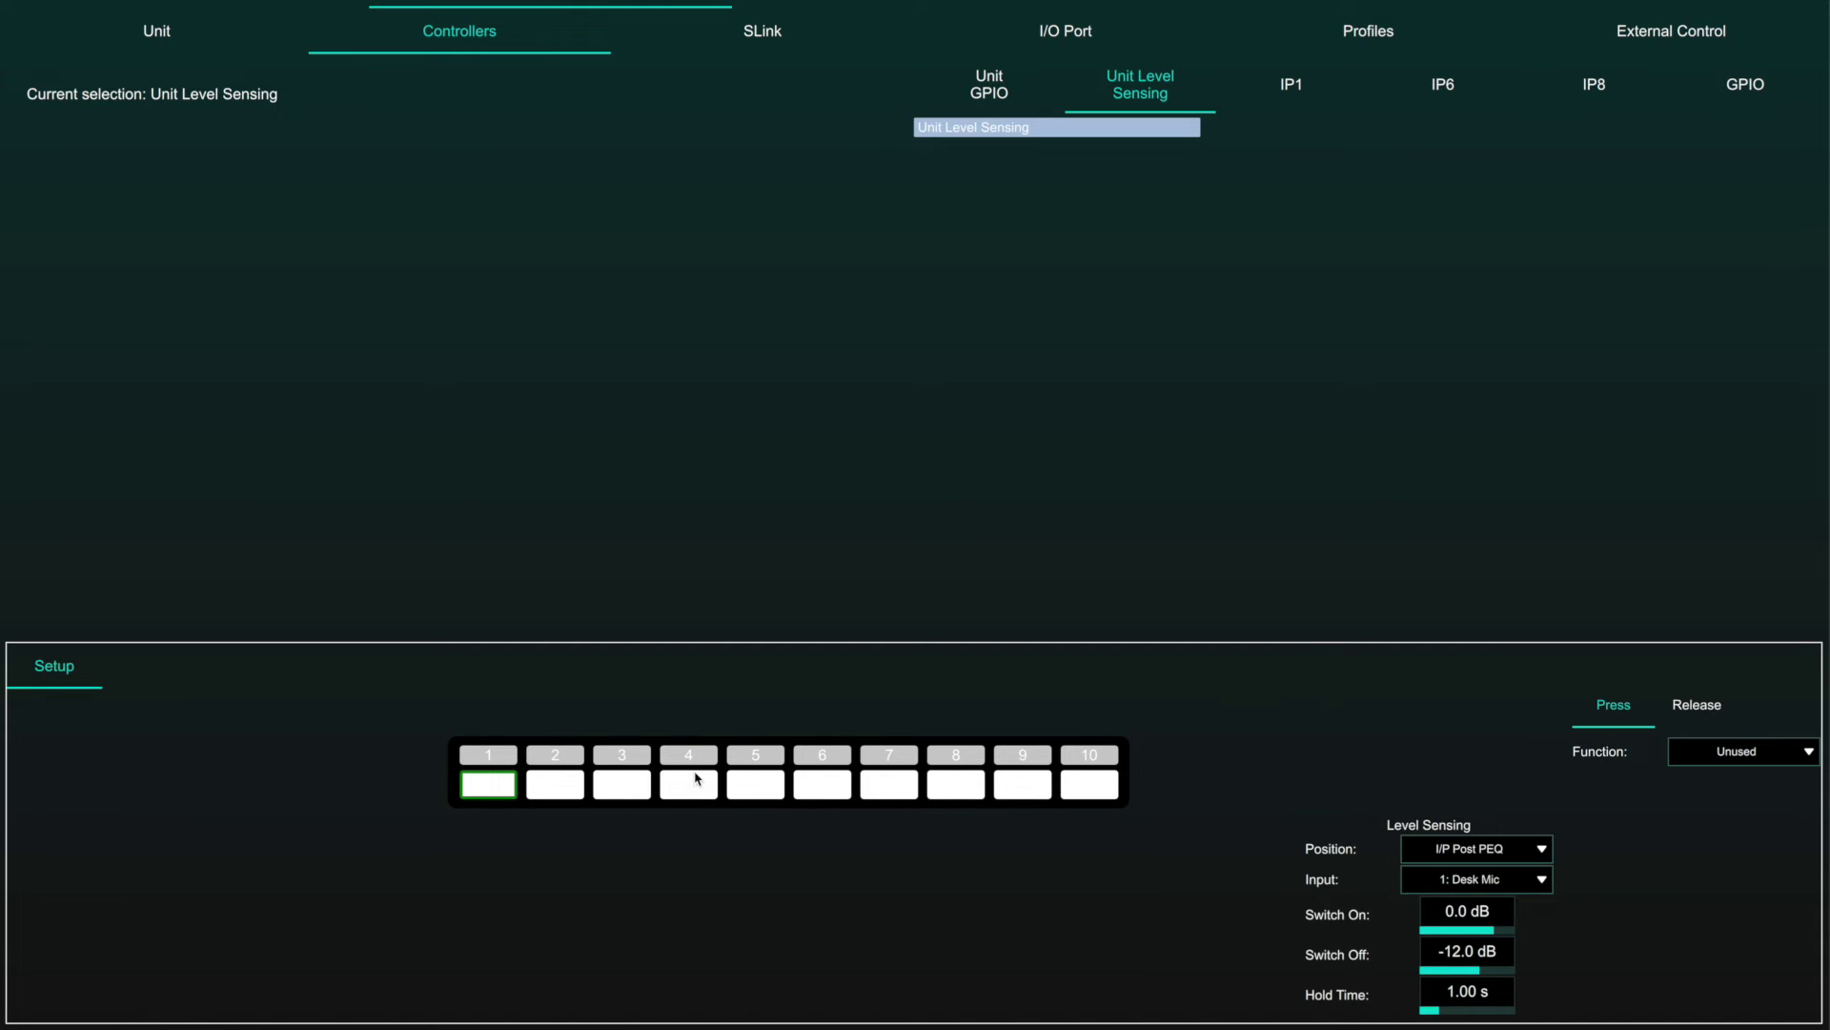
left_click(565, 790)
left_click(628, 790)
left_click(703, 790)
left_click(756, 787)
left_click(817, 787)
left_click(882, 788)
left_click(949, 789)
left_click(1009, 789)
left_click(1090, 789)
left_click(488, 792)
left_click(1740, 752)
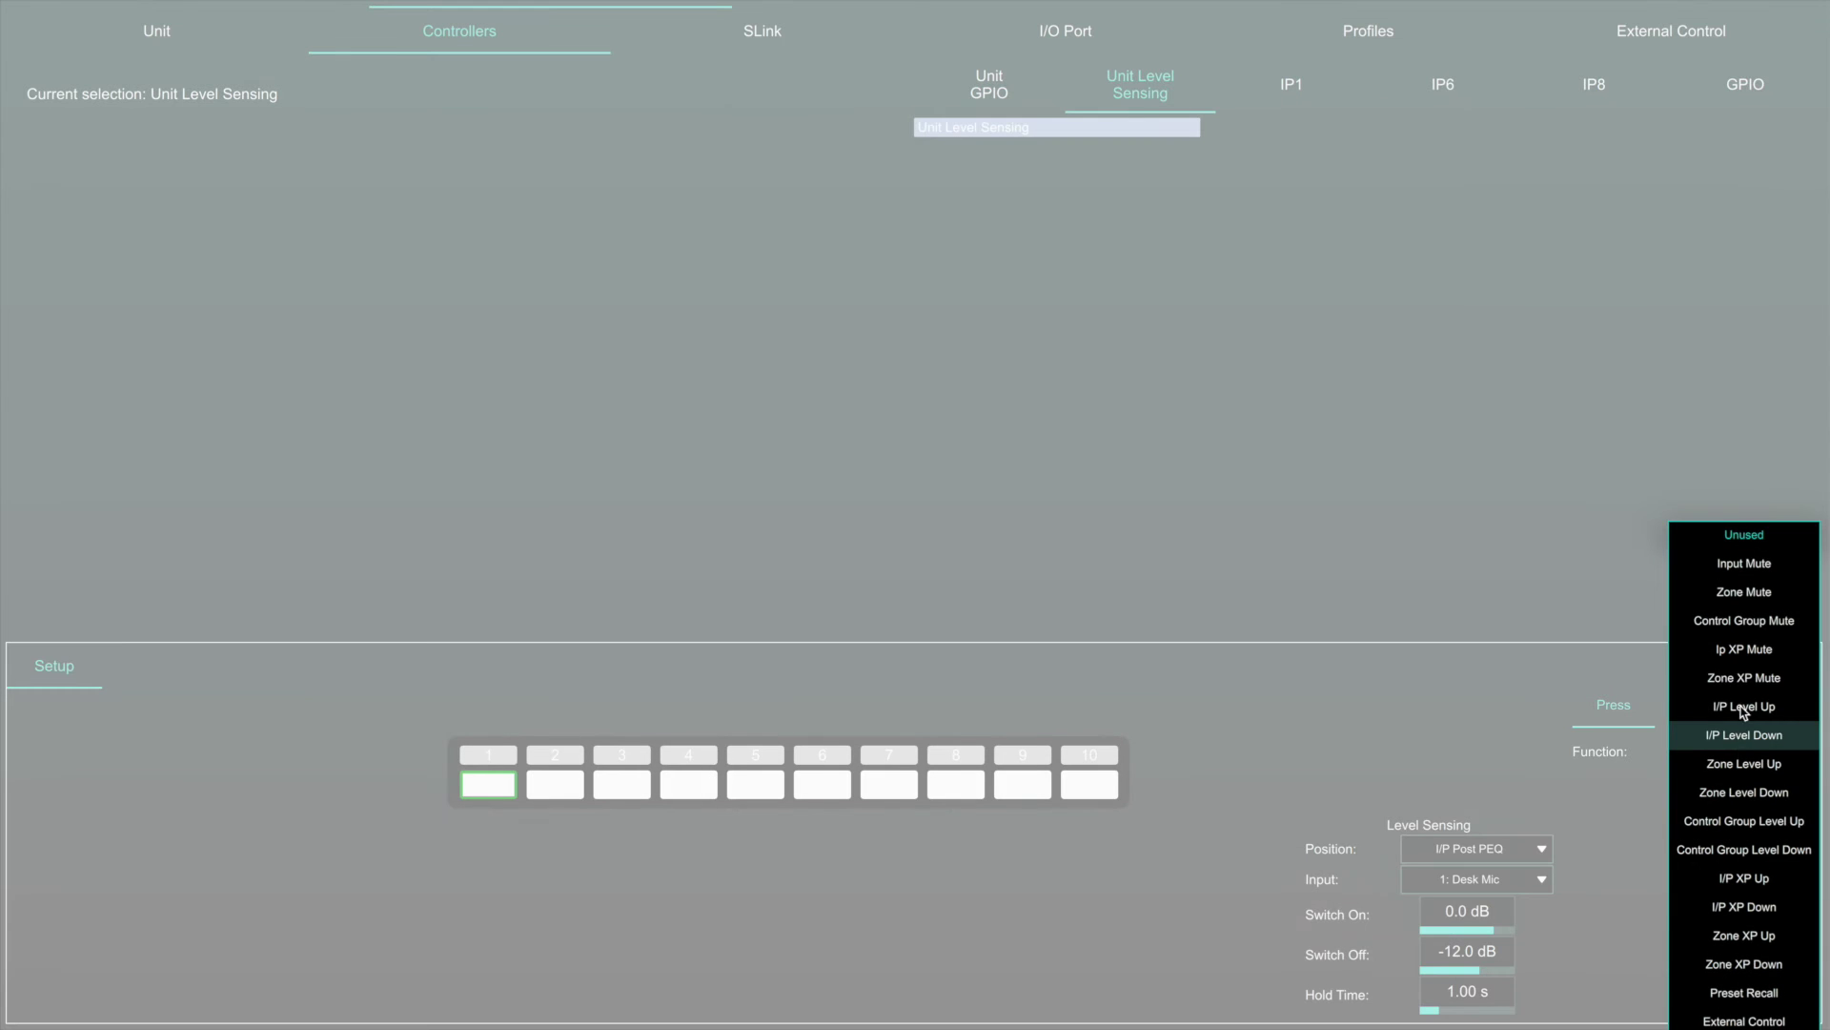
Make switch 1 an Input Mute sensing 2: Ref Mic at I/P Post PEQ, -20.0 dB switch-off, 2.22 s hold.
left_click(1745, 565)
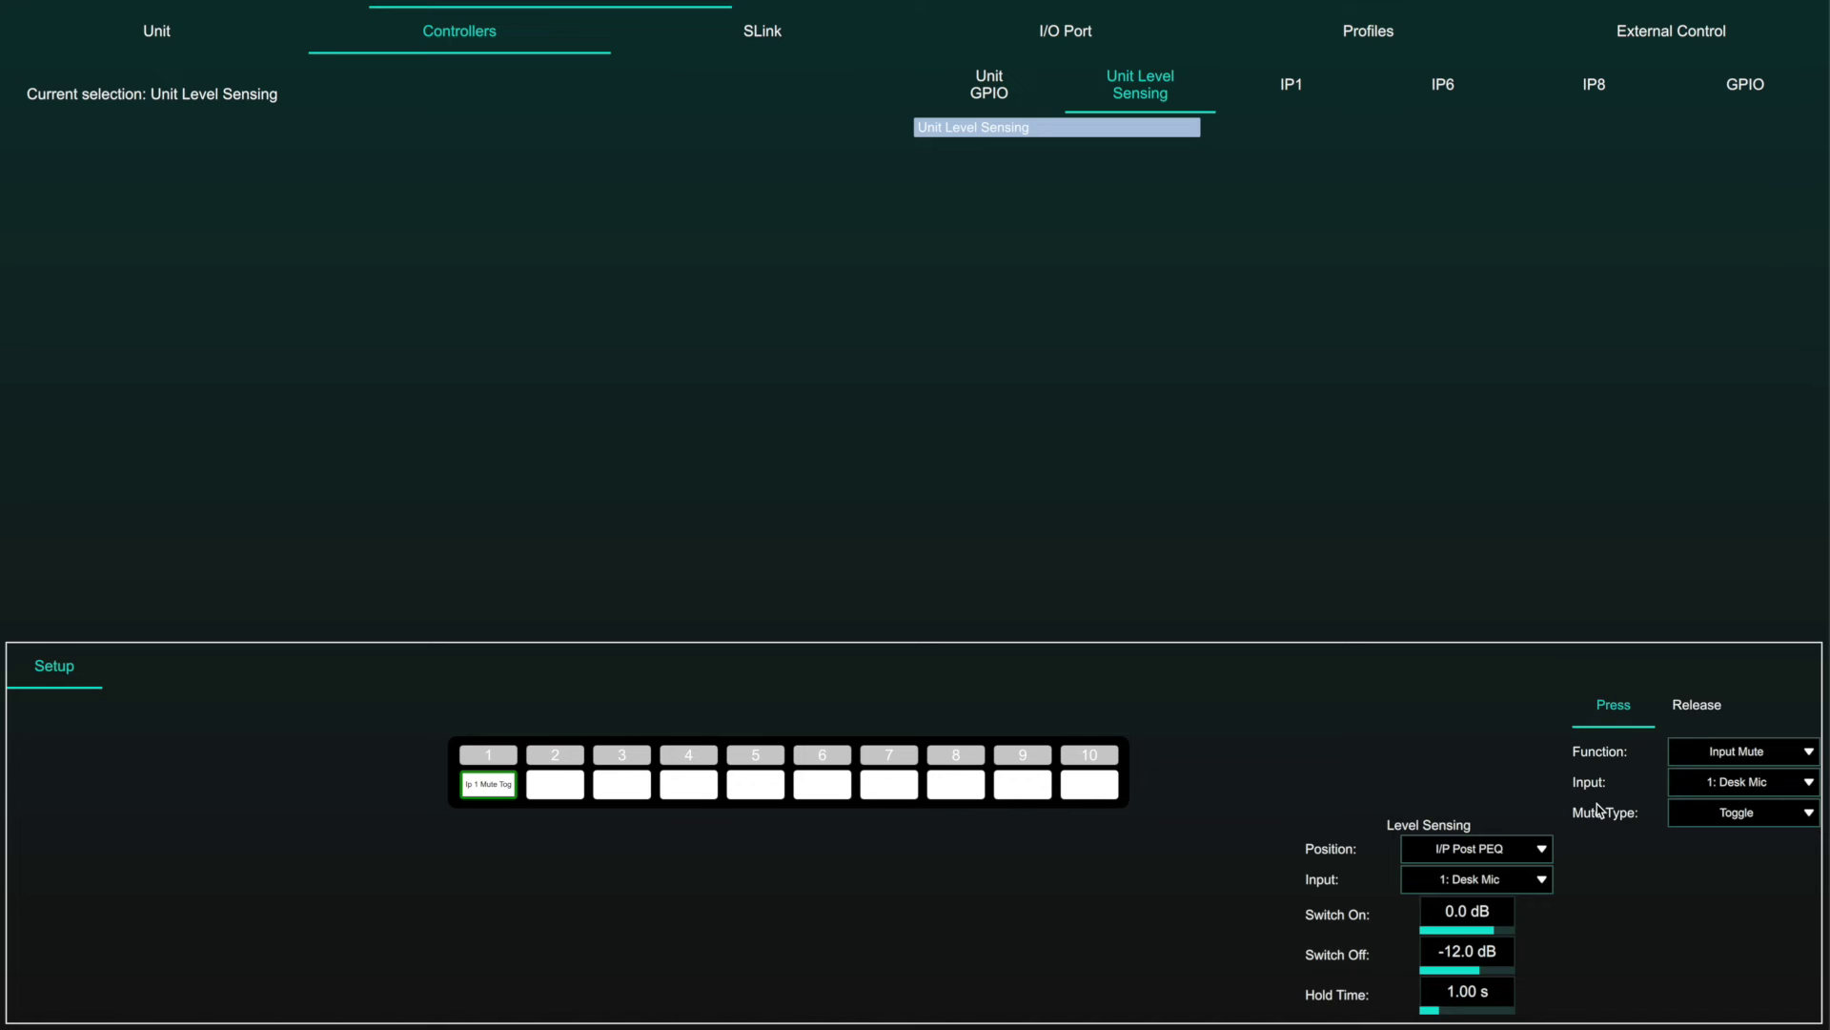
left_click(1545, 848)
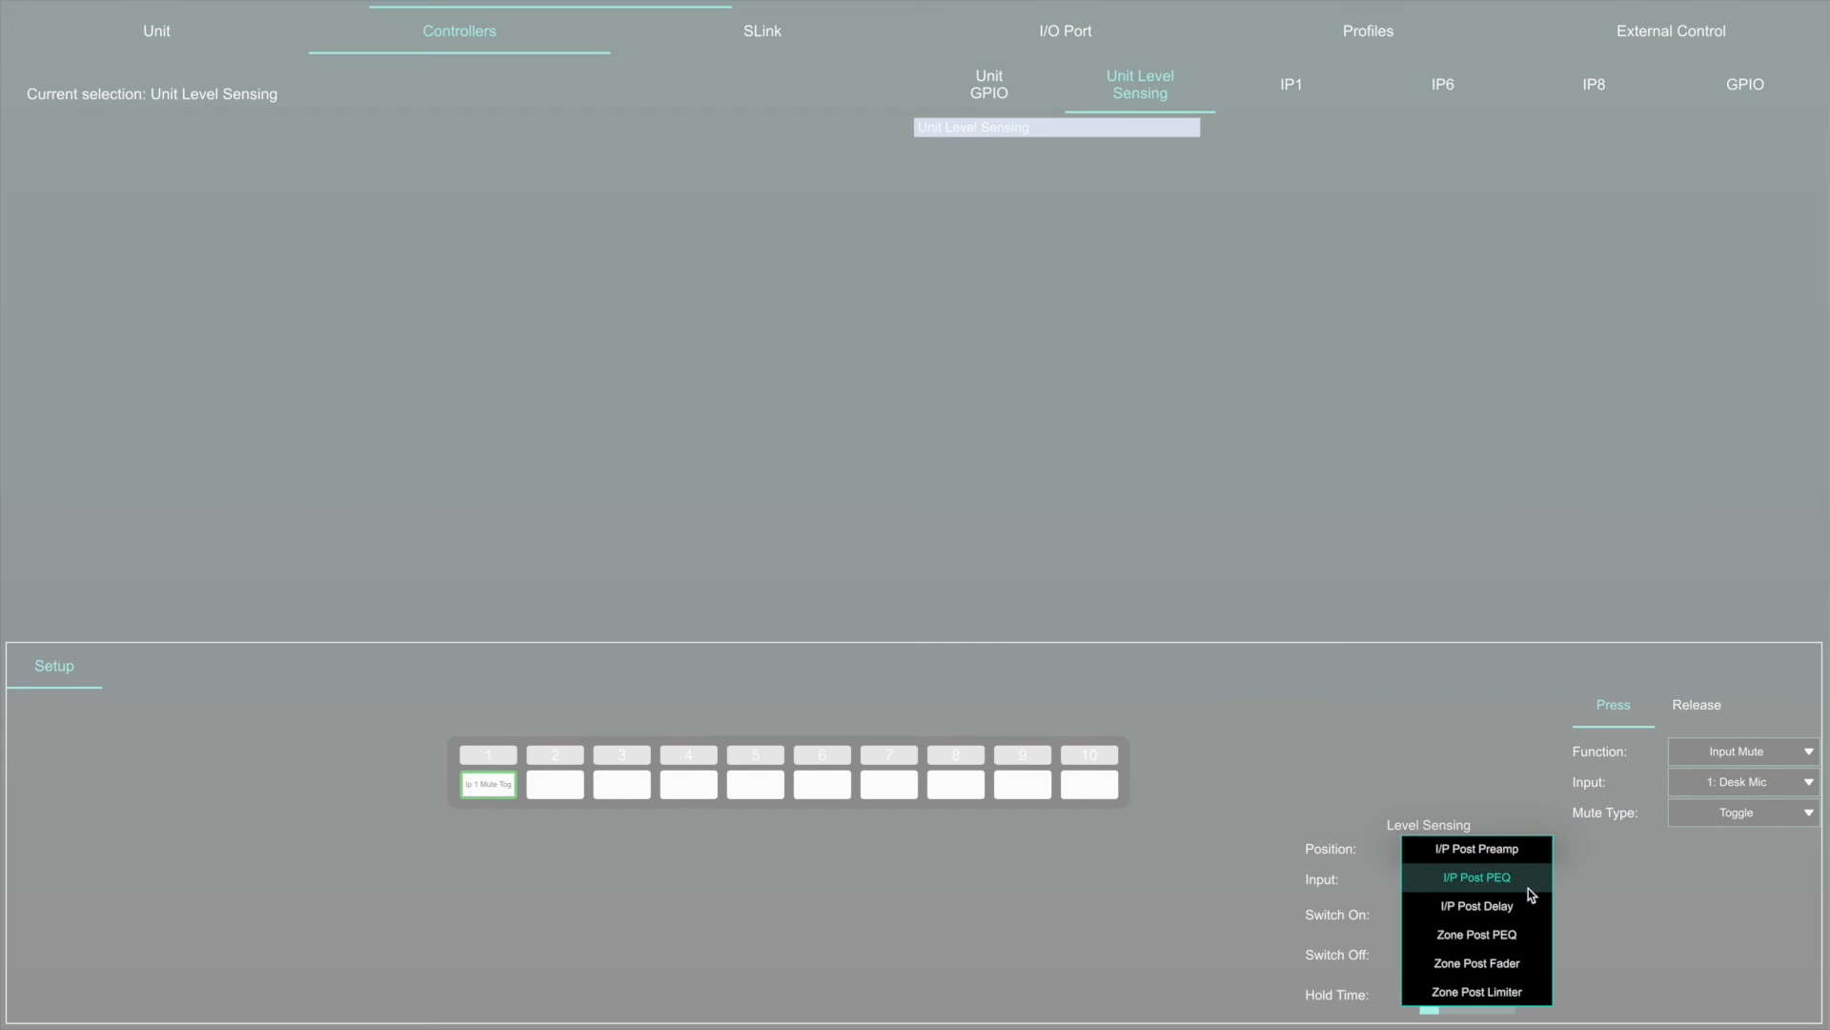
left_click(1582, 988)
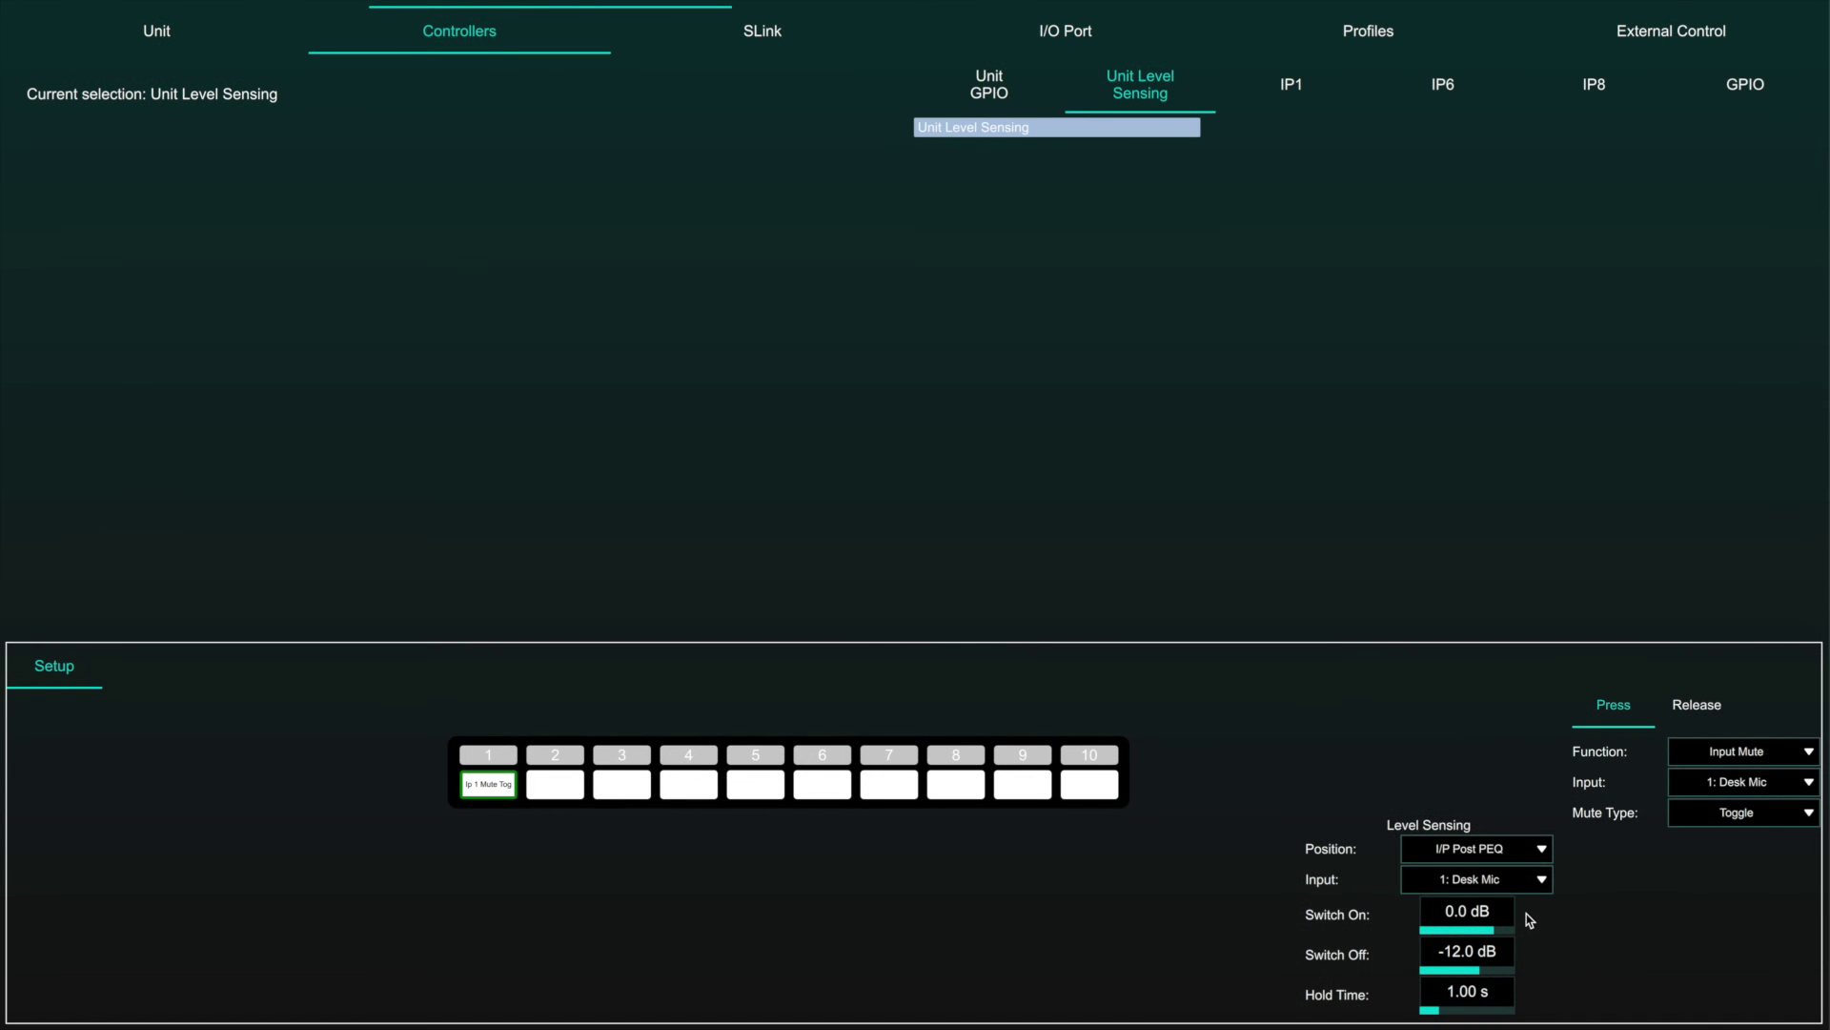
left_click(1526, 882)
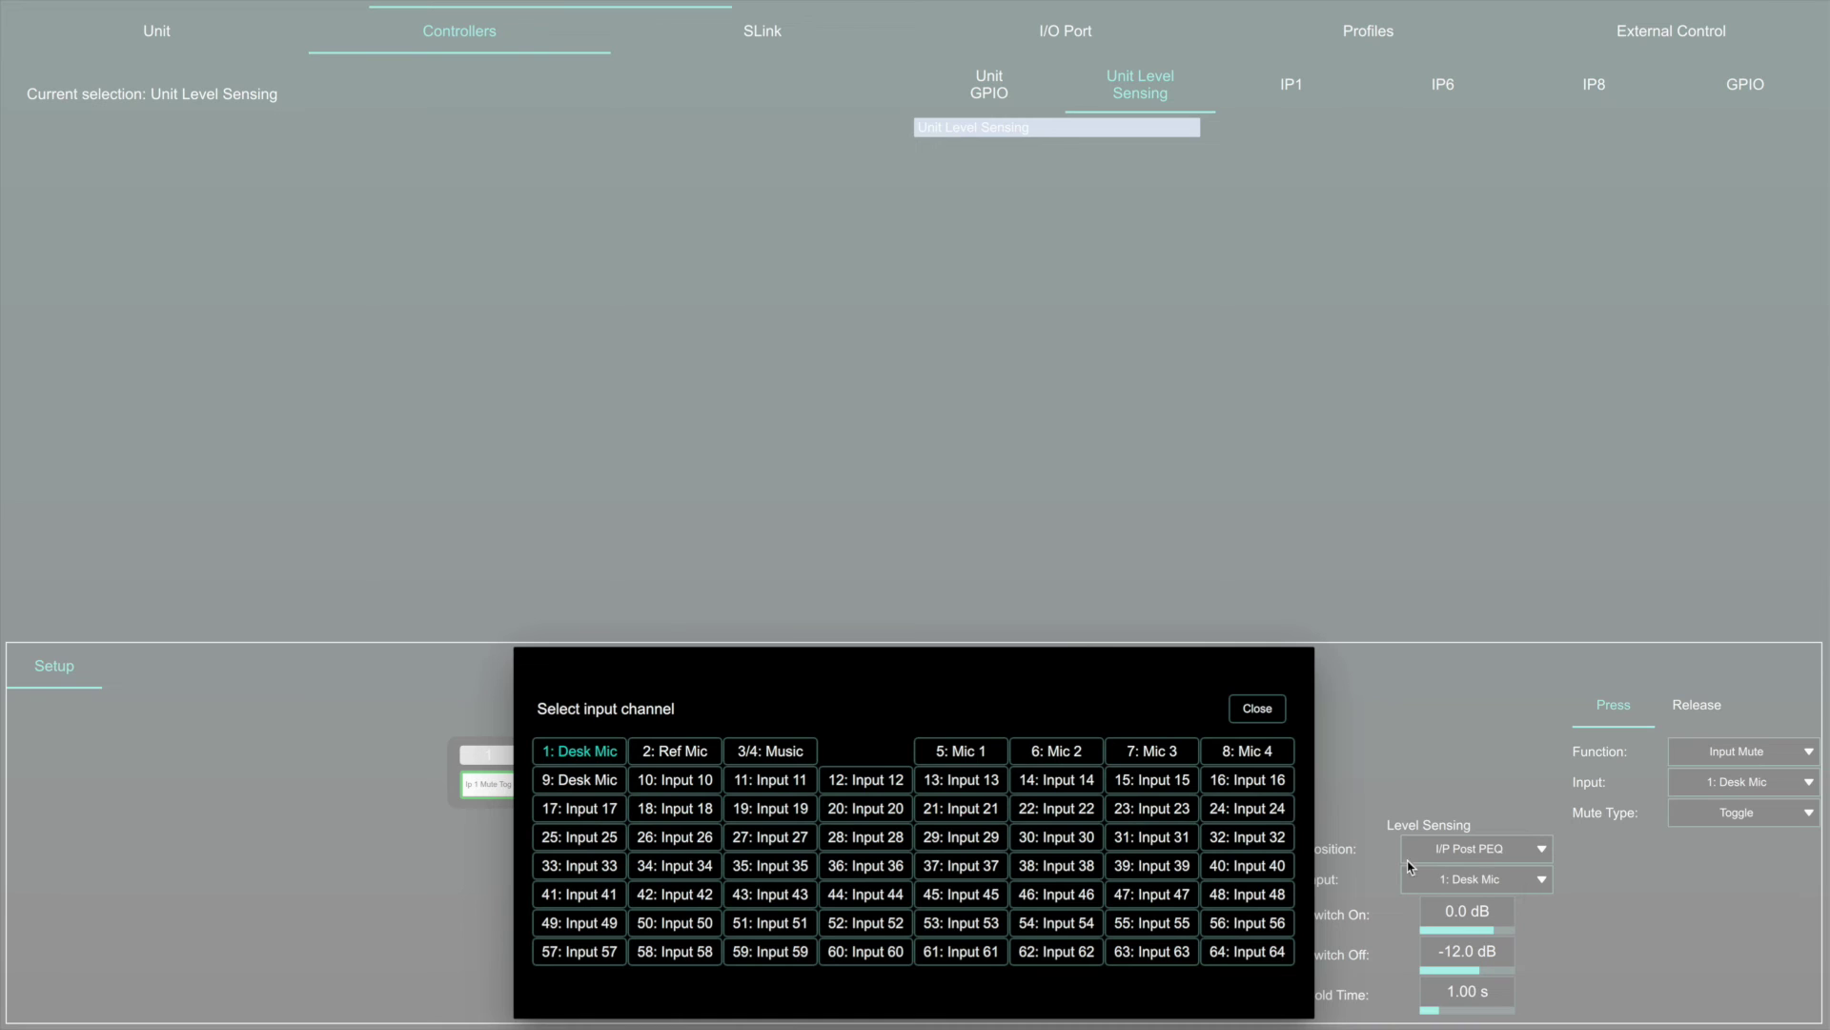
left_click(678, 760)
left_click_drag(1462, 918, 1453, 965)
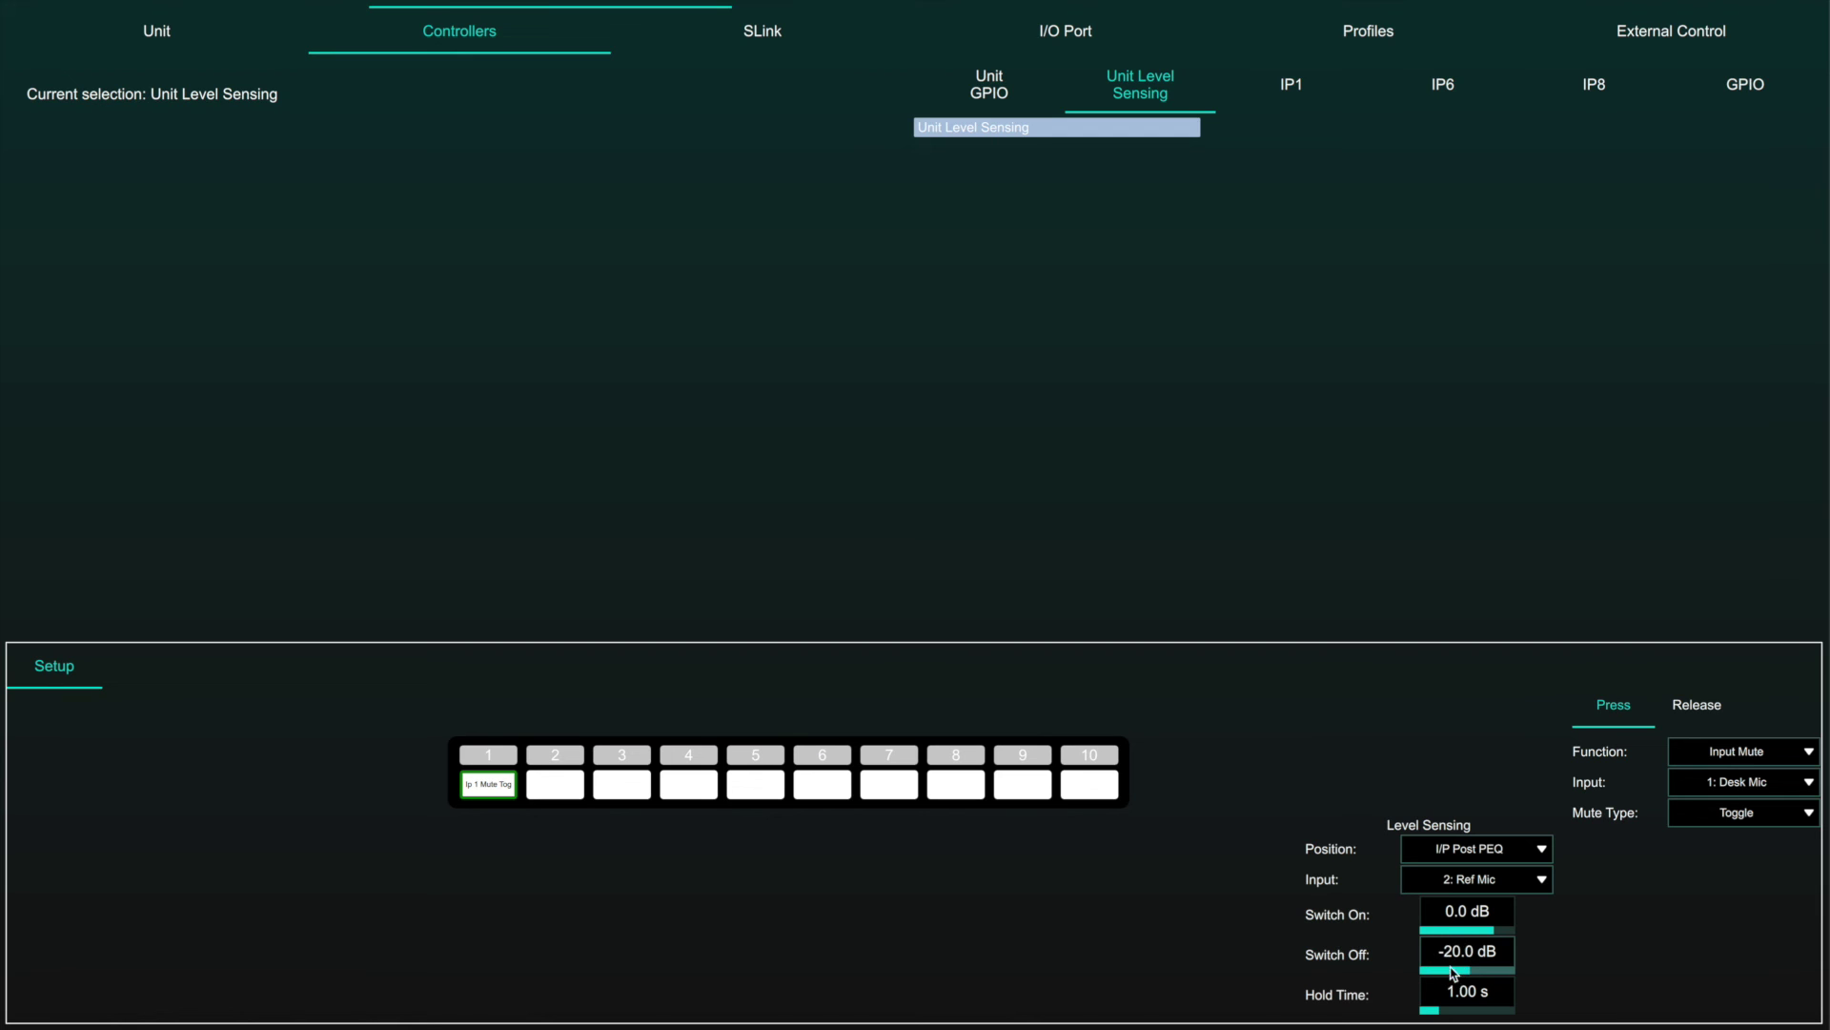
left_click(1461, 993)
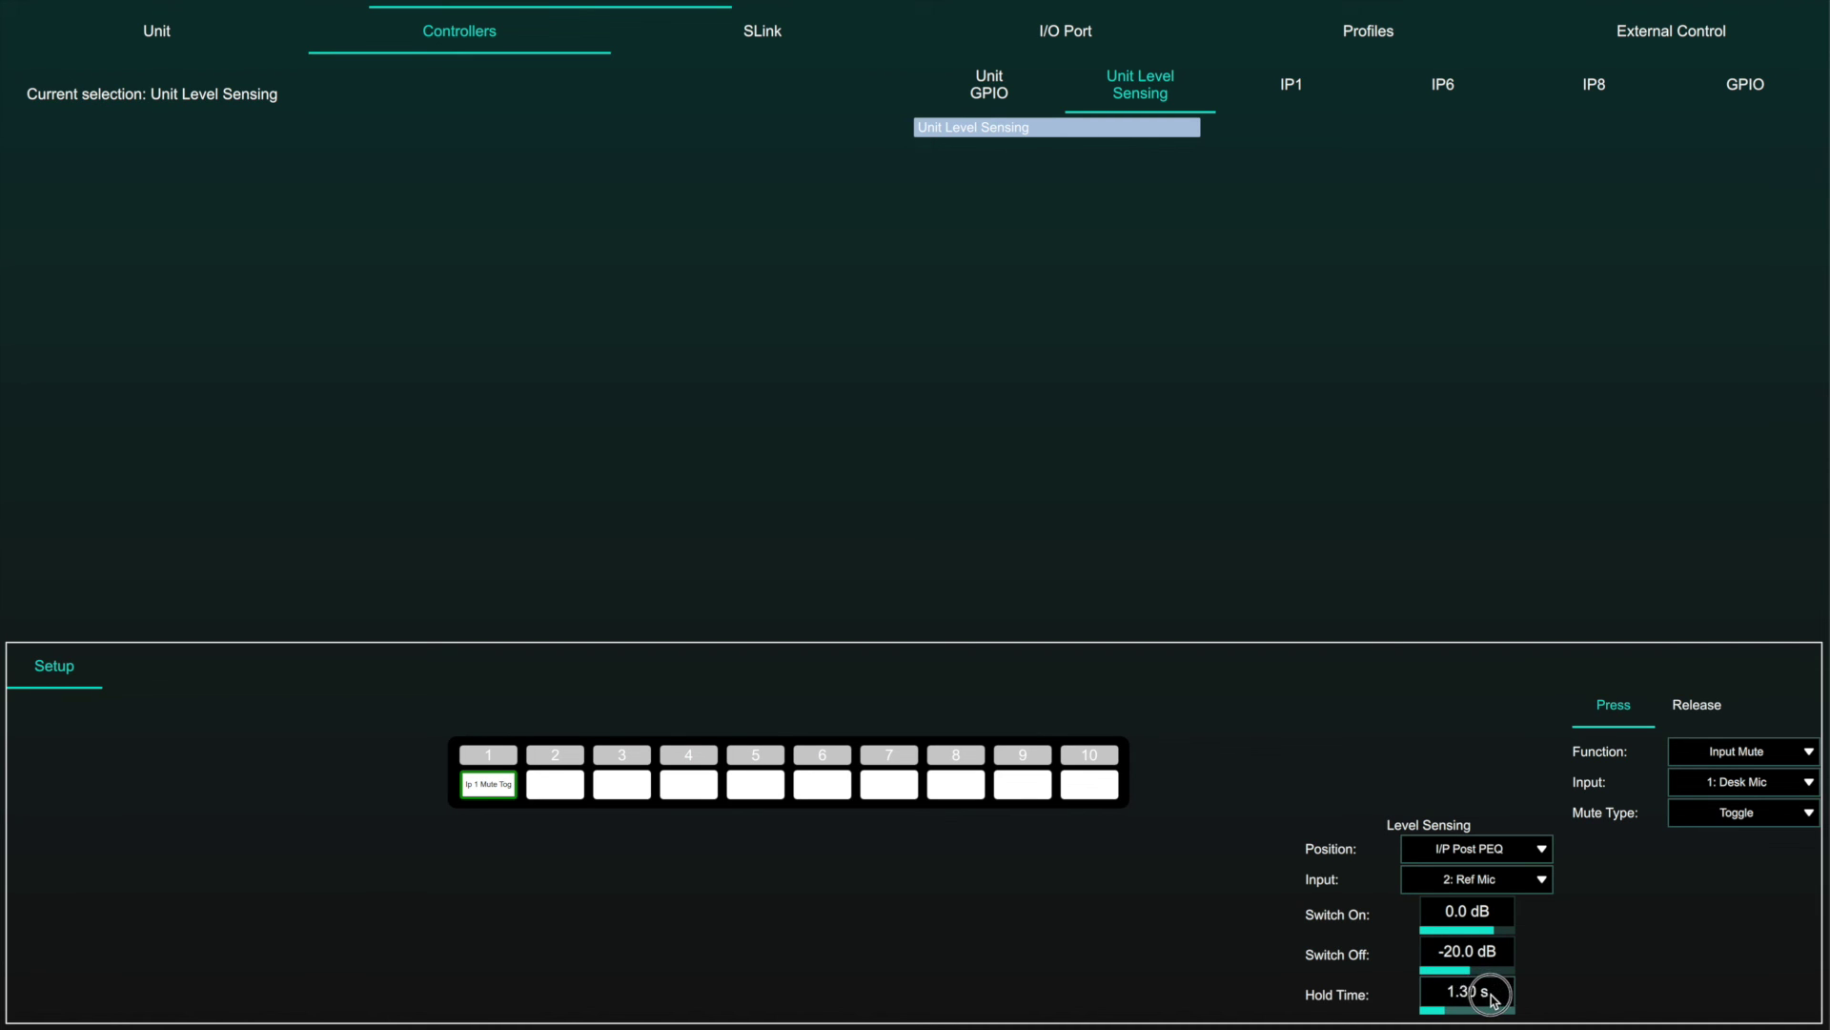